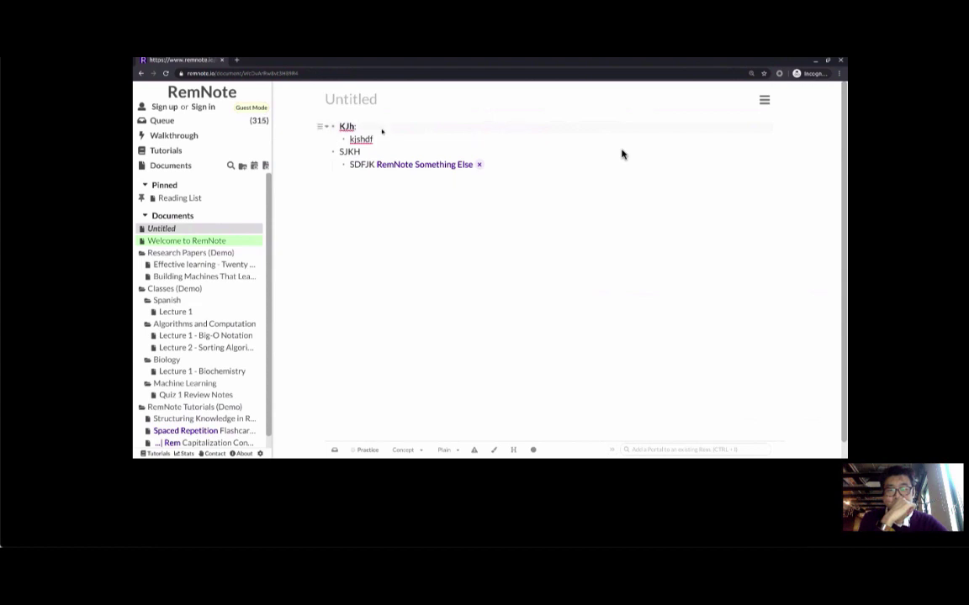
Give the first concept the definition "SLDKFJL" and replace the concept's name with "Prompt"
type("SLDKFJL")
key("Home")
key("Delete")
key("Delete")
key("Delete")
type("Prompt")
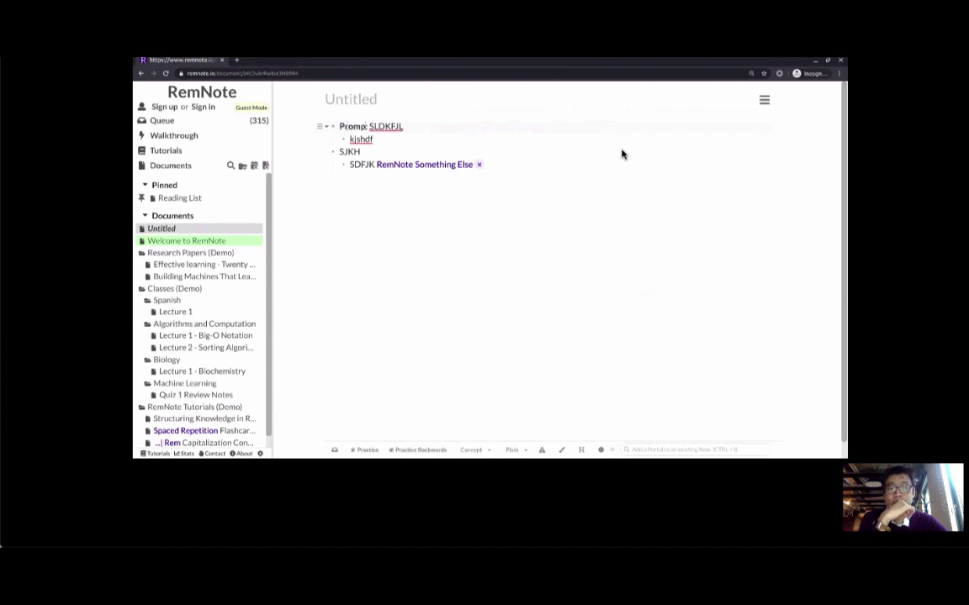
Replace the definition of the Prompt concept with "Answer"
key("End")
key("BackSpace")
key("BackSpace")
key("BackSpace")
key("BackSpace")
key("BackSpace")
key("BackSpace")
key("BackSpace")
type("Answer")
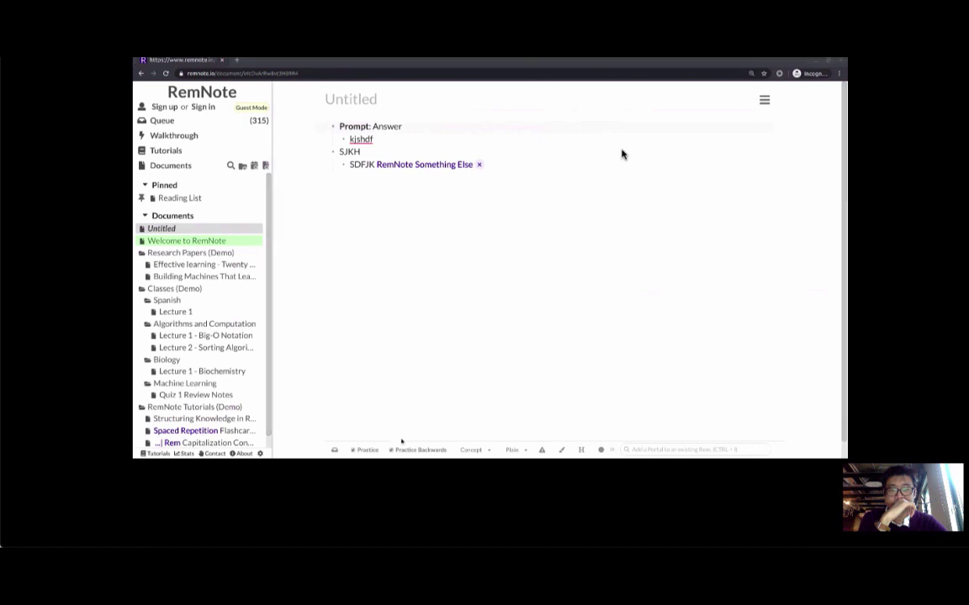
mouse_move(394, 447)
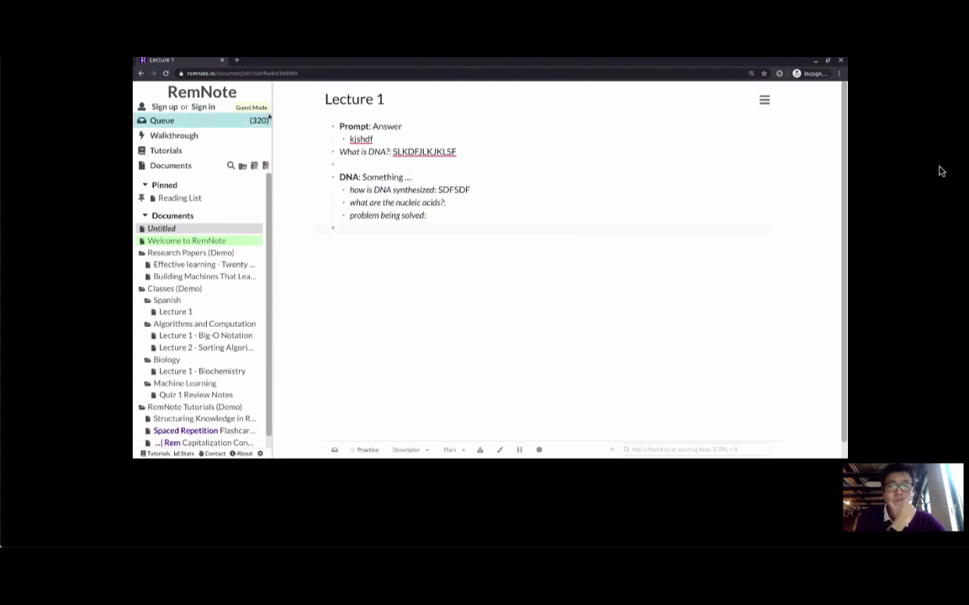
Review the first two cards in the flashcard queue, rating both as known, and return to the Lecture 1 document
left_click(236, 122)
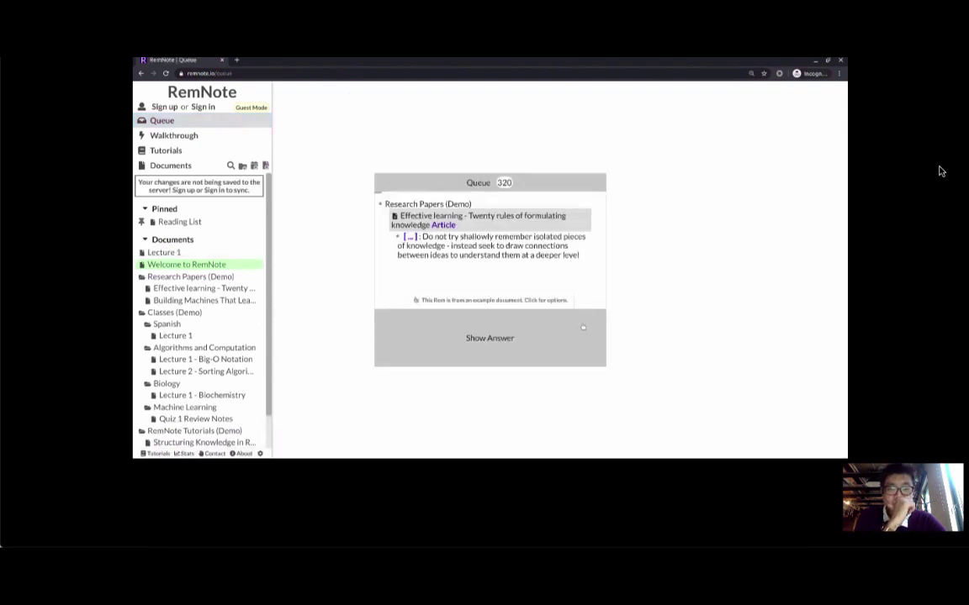
left_click(583, 328)
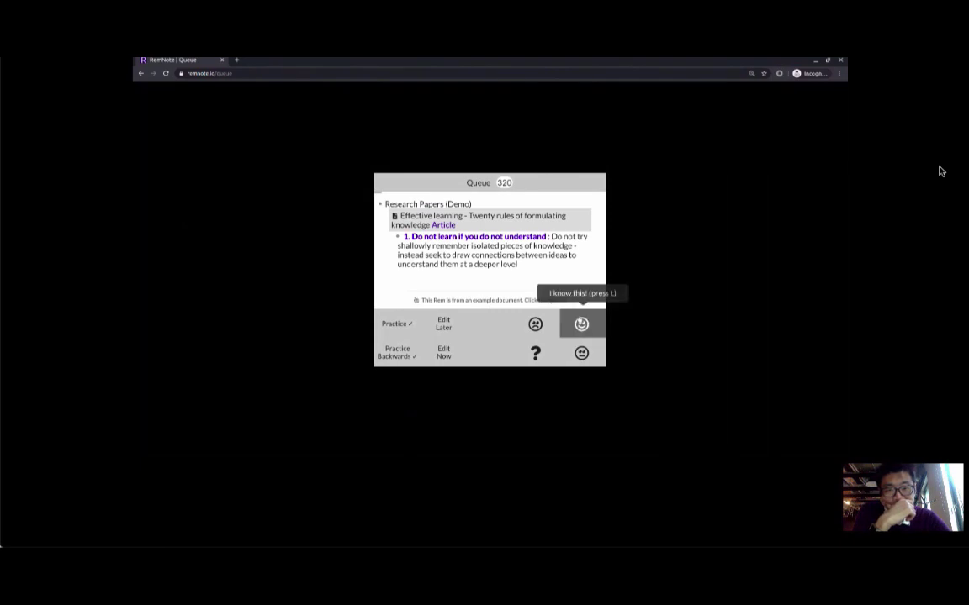
left_click(581, 324)
left_click(581, 328)
left_click(581, 324)
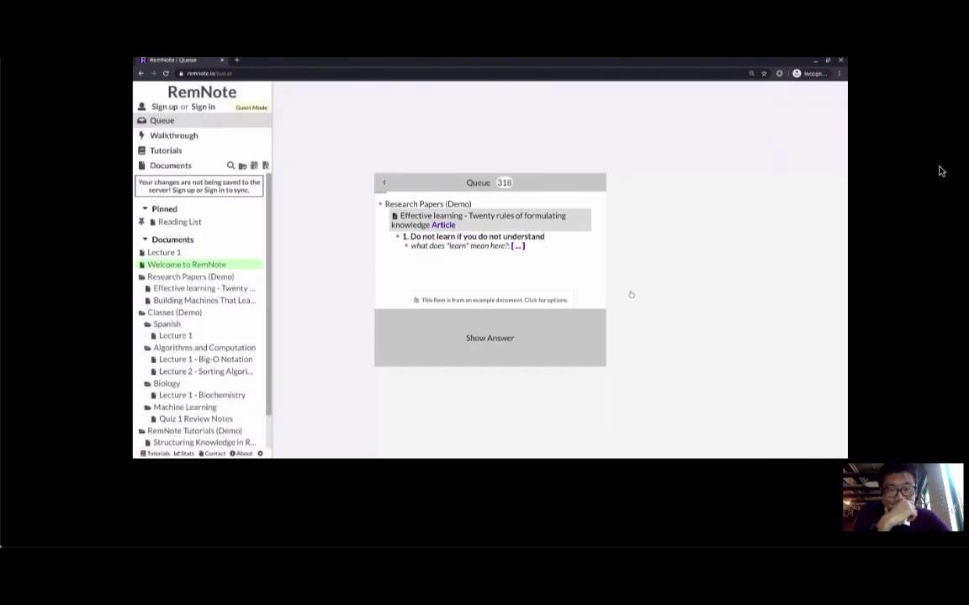
key("Escape")
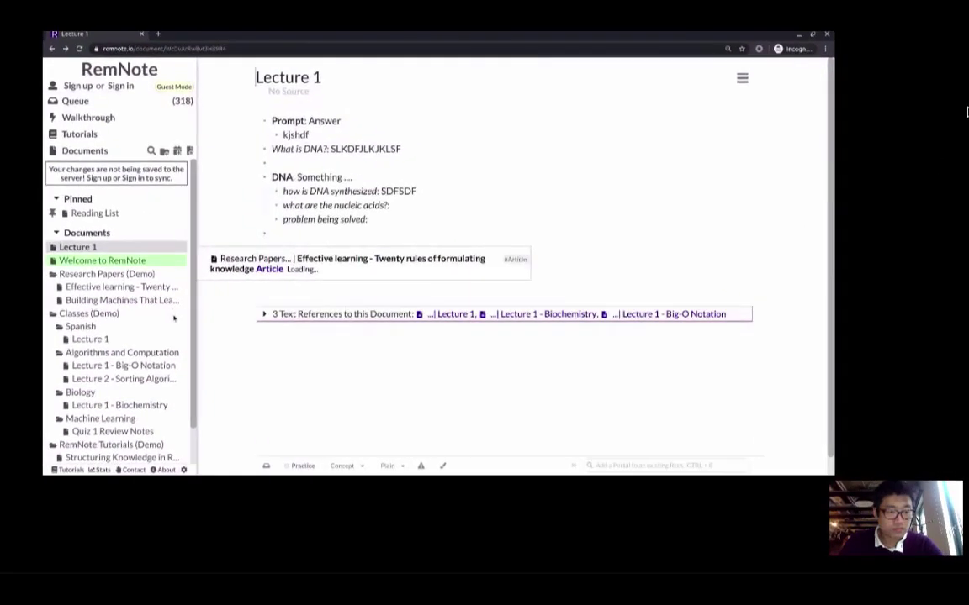
Add an empty bullet at the document's end, and add "SLKDFJ" with a nested "SDFLKJ" below the "kjshdf" bullet
left_click(381, 159)
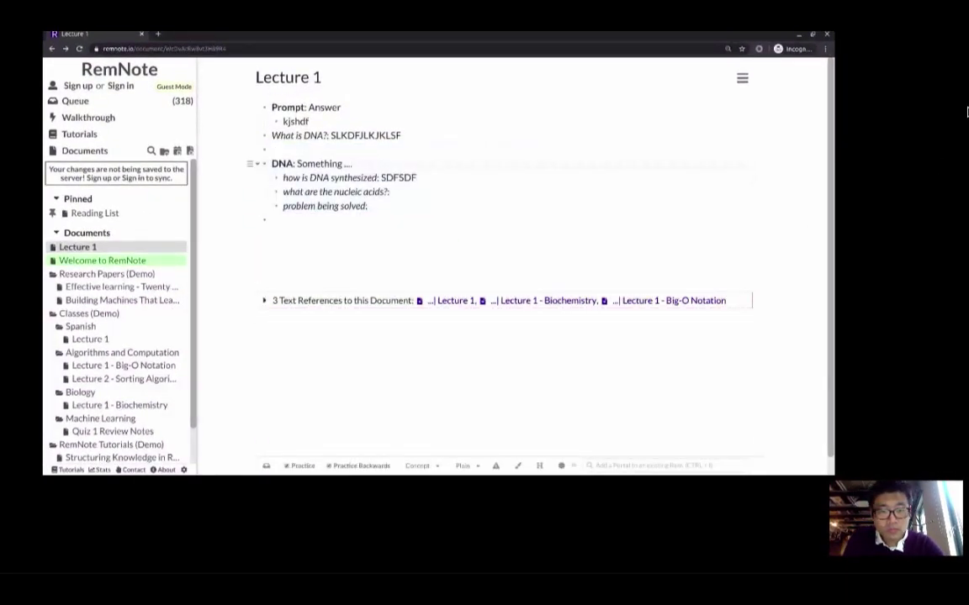
left_click(292, 229)
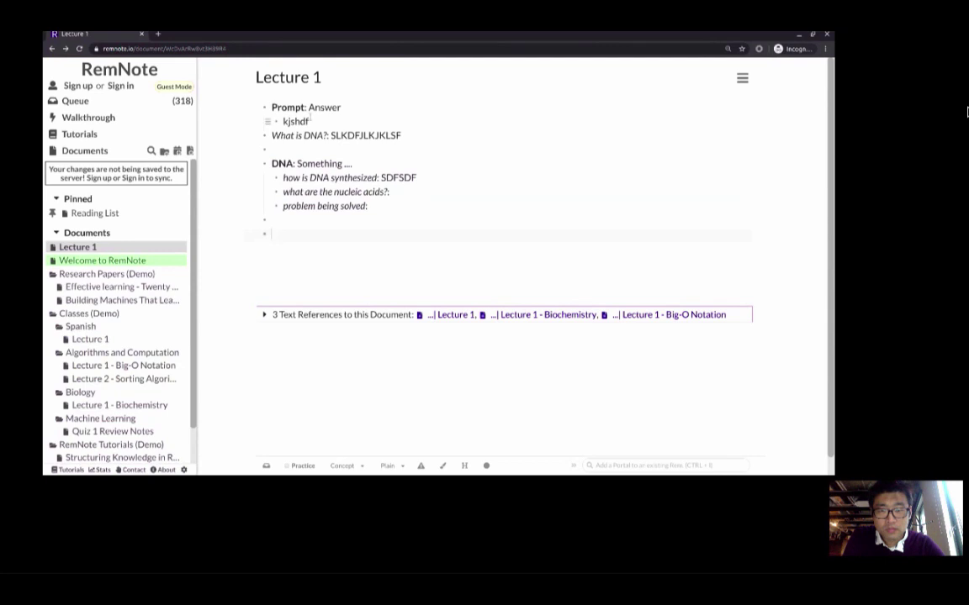
left_click(306, 107)
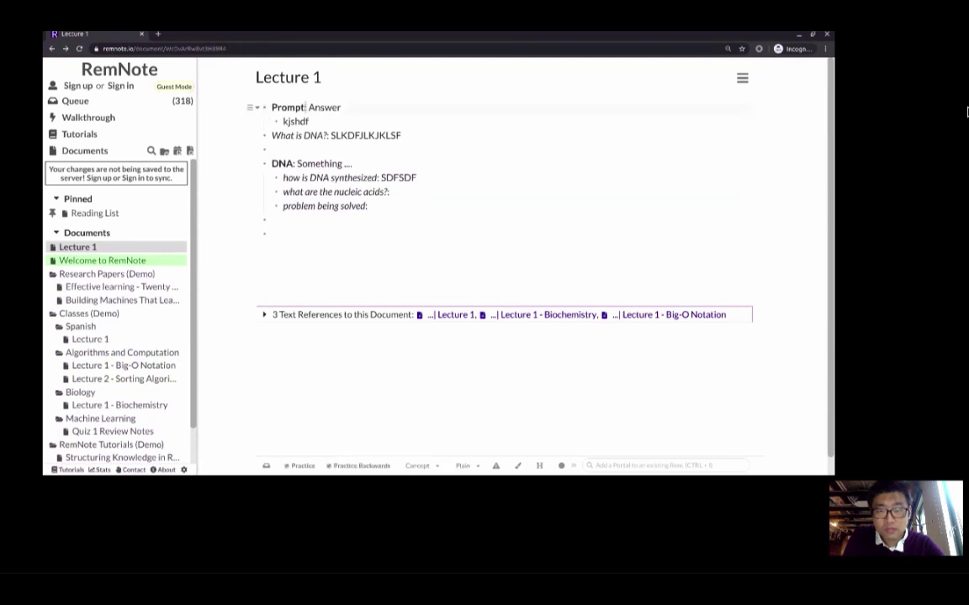
left_click(322, 122)
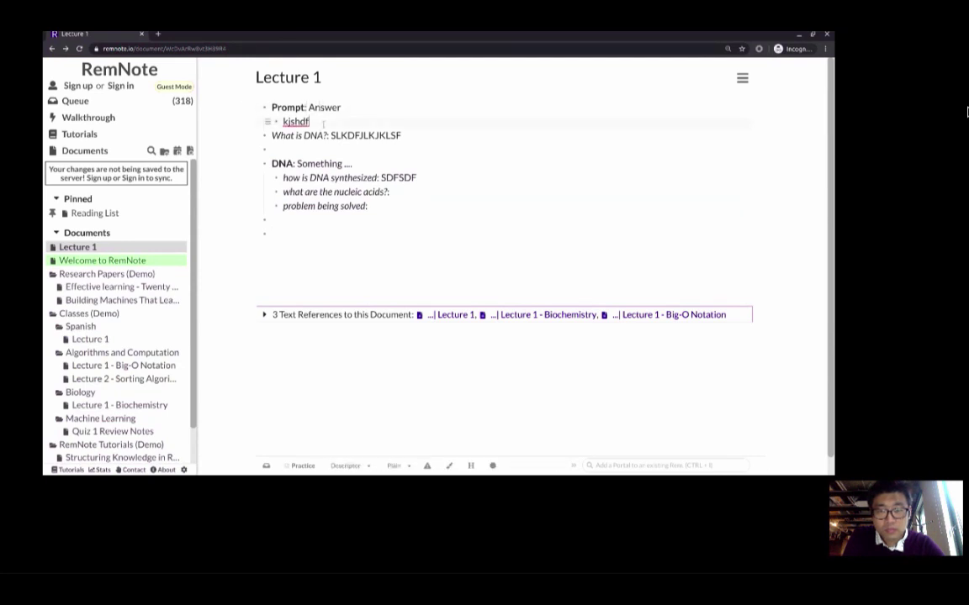
key("Return")
type("SLKDFJ")
key("Return")
key("Tab")
type("SDFLKJ")
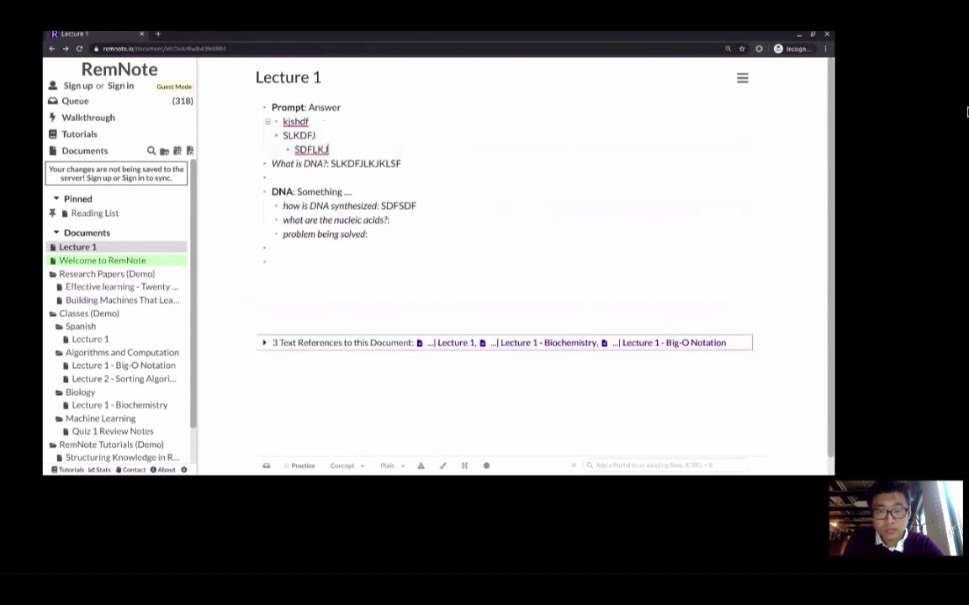
key("Return")
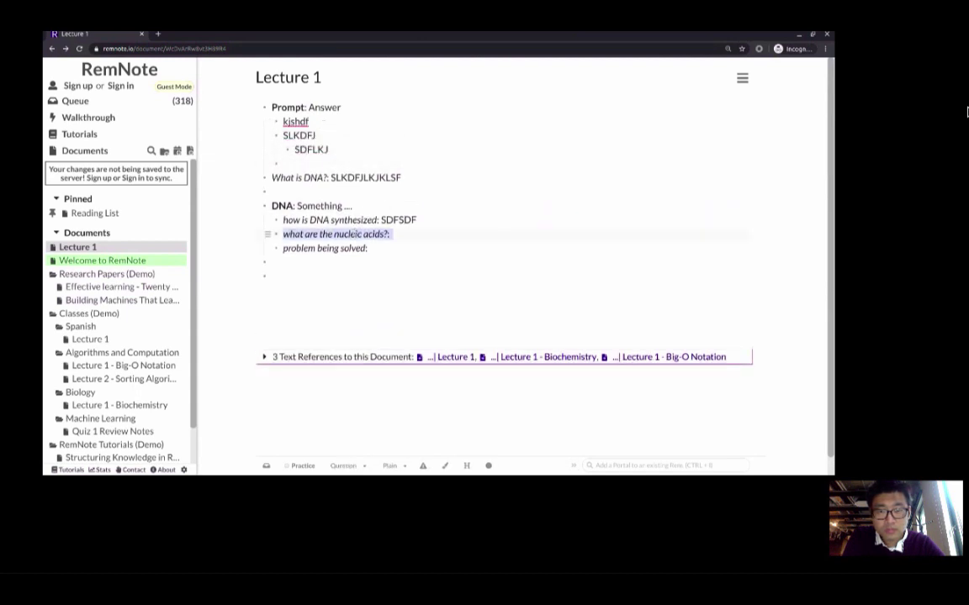
Replace "nucleic acids" in the question under DNA with a reference to the Nucleic Acid Rem
double_click(348, 233)
key("ctrl+shift+Right")
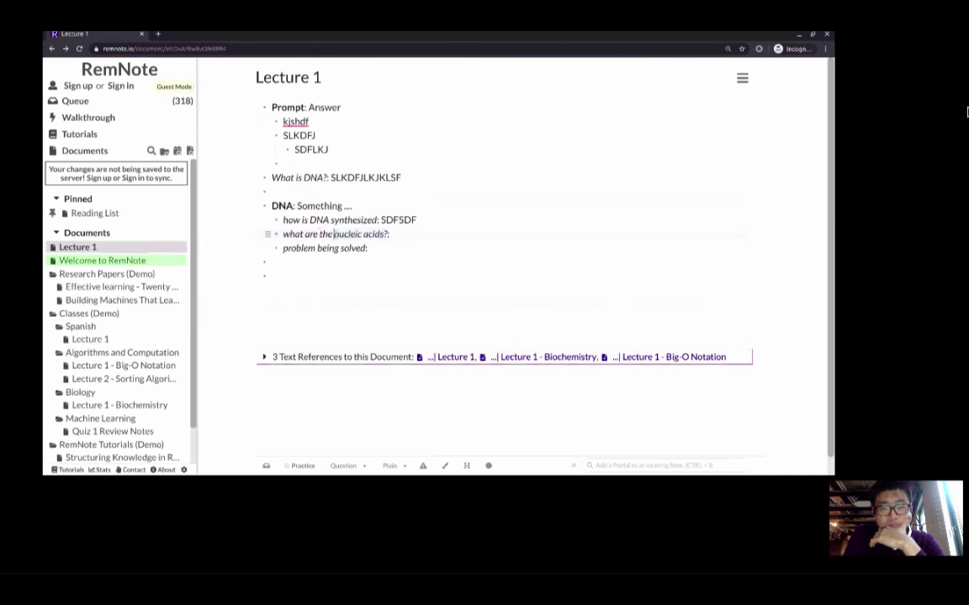
key("shift+Right")
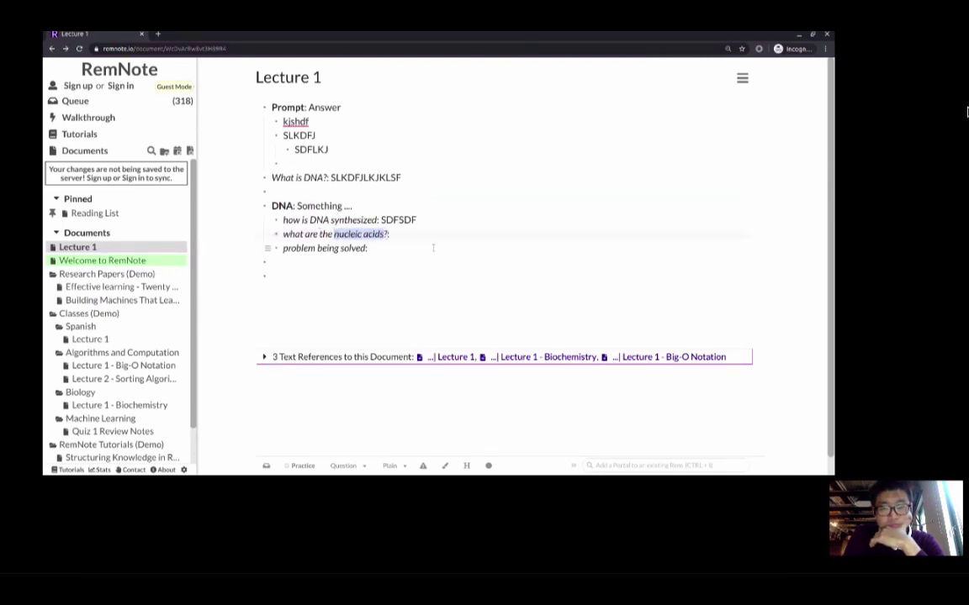
key("BackSpace")
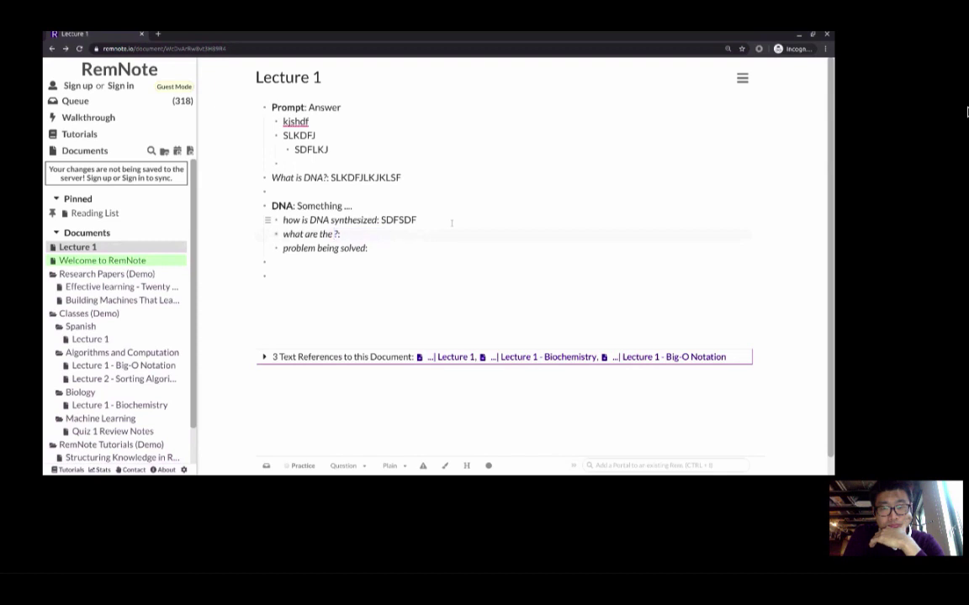
type("[[")
type("n")
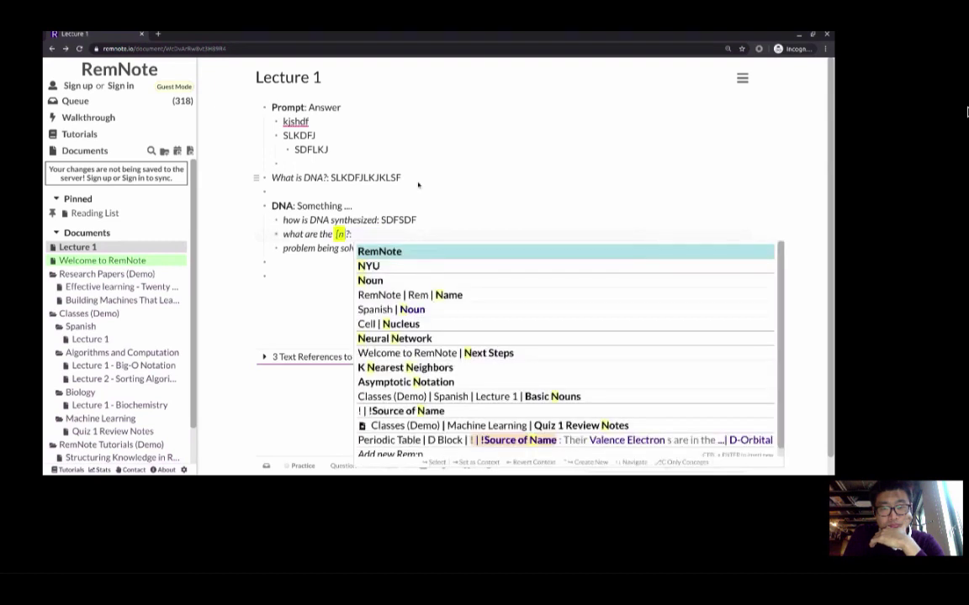
type("ucleic acid")
key("Return")
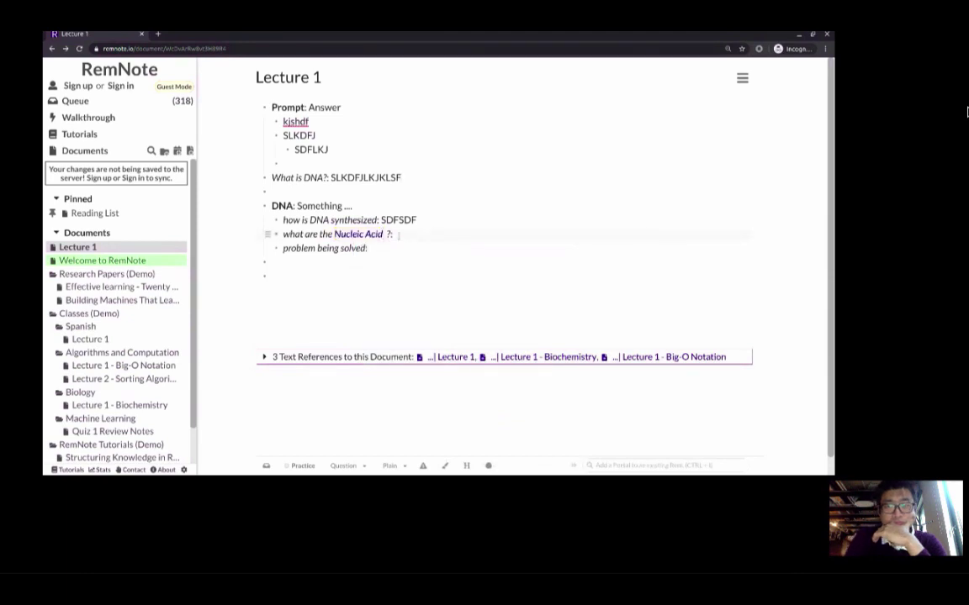
Insert a Nucleic Acid reference in the last empty bullet and turn it into a concept card defined as "SDF"
type("[Nucle")
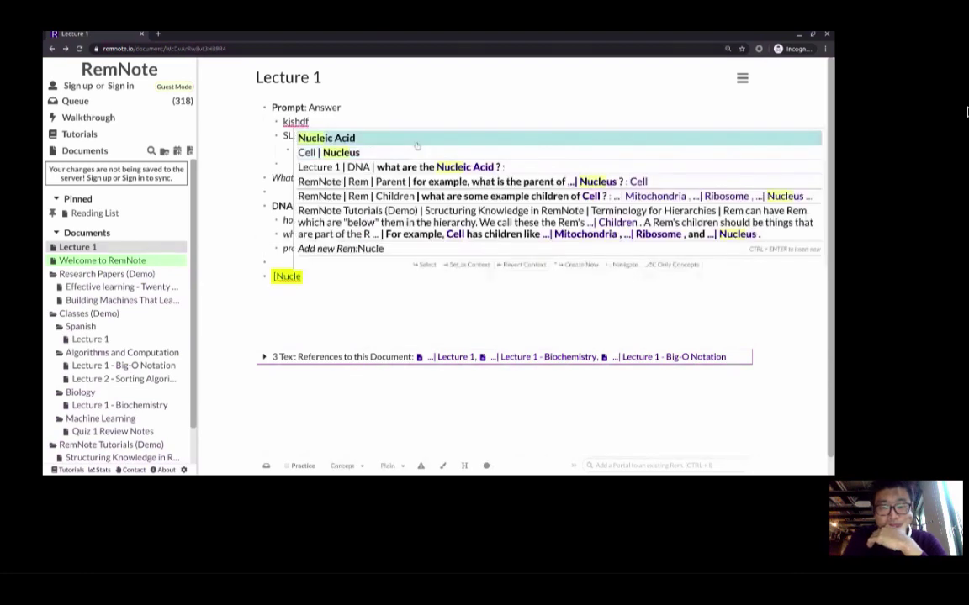
key("Escape")
key("ctrl+a")
key("Escape")
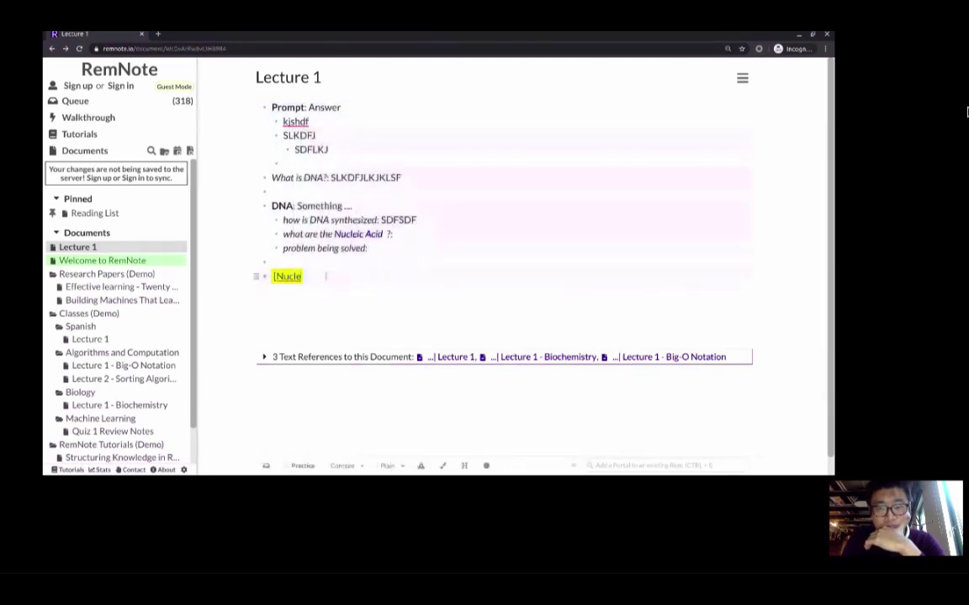
type("ic Acid")
key("Return")
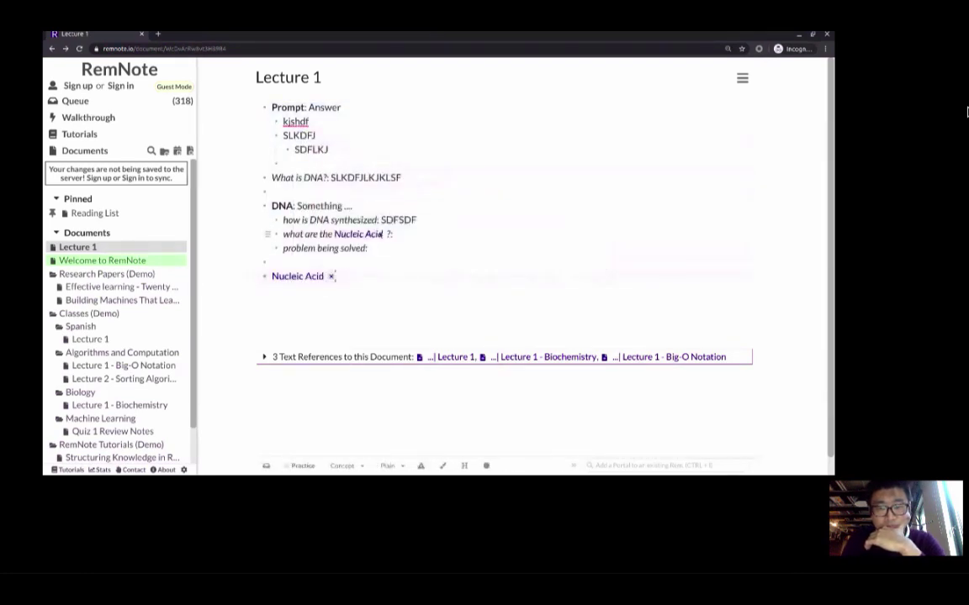
type("::SDF")
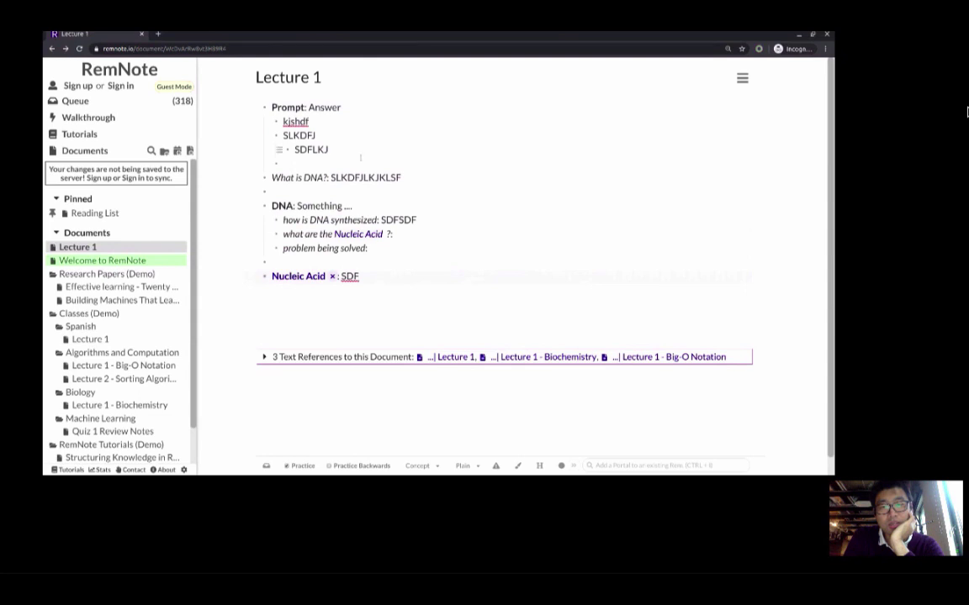
Delete the "kjshdf", "SLKDFJ" and "SDFLKJ" bullets under the Prompt card
left_click_drag(329, 108, 314, 149)
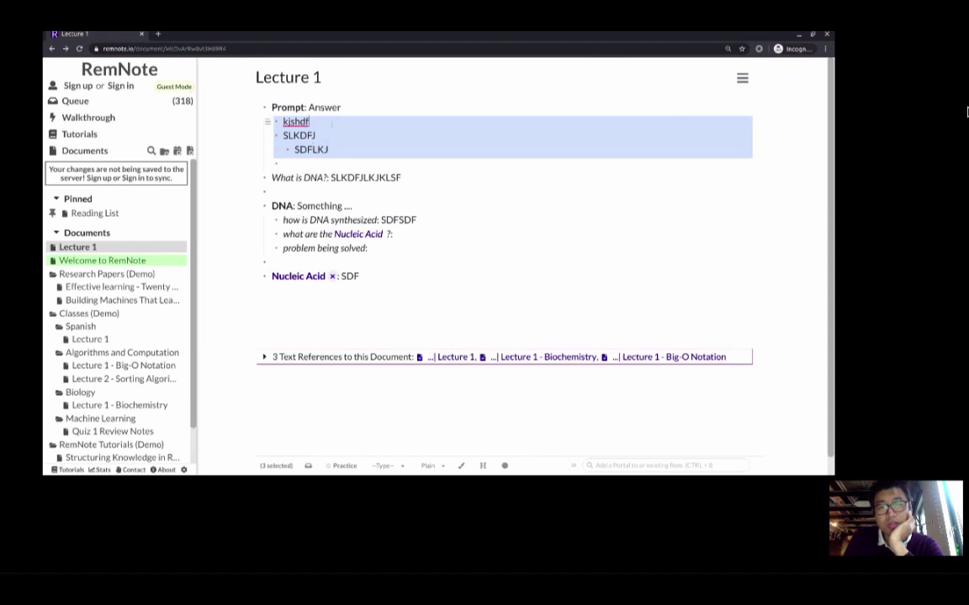
left_click(329, 135)
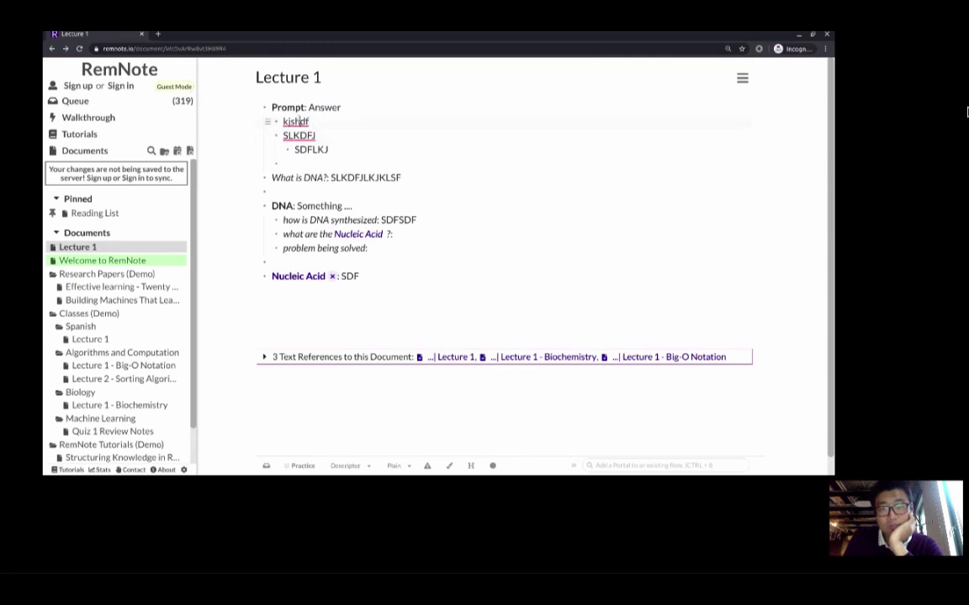
left_click_drag(274, 117, 301, 167)
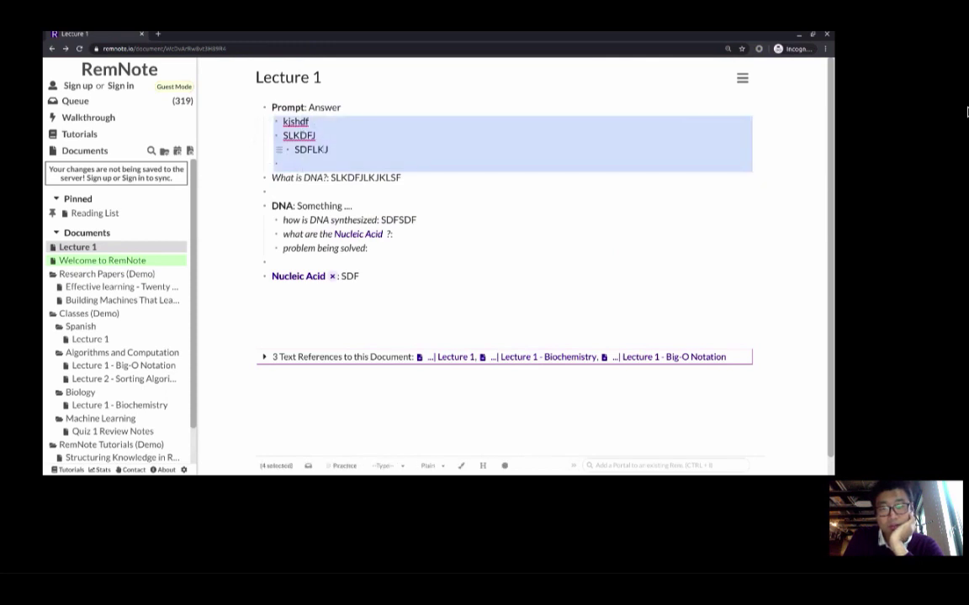
left_click(278, 109)
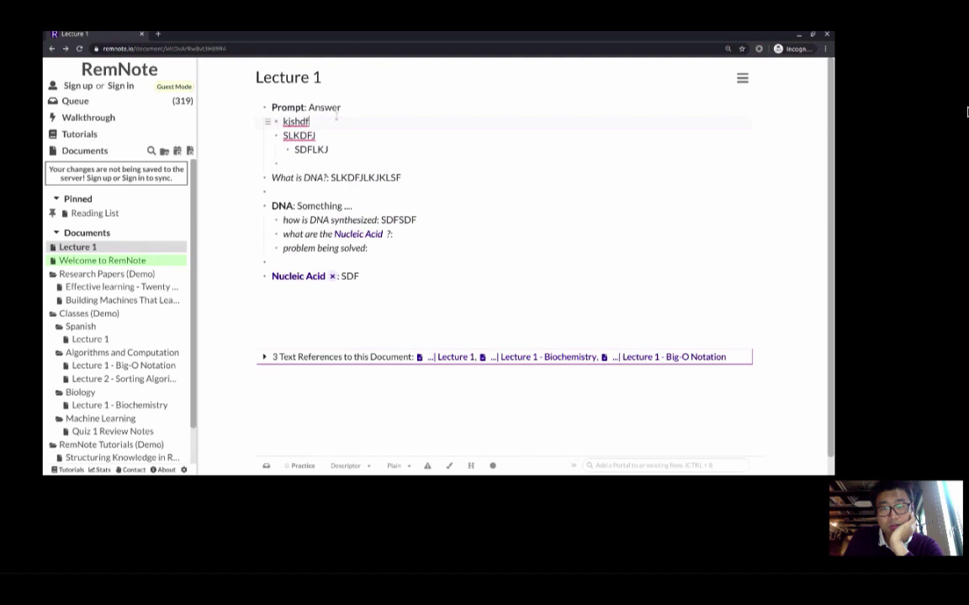
left_click_drag(336, 117, 301, 158)
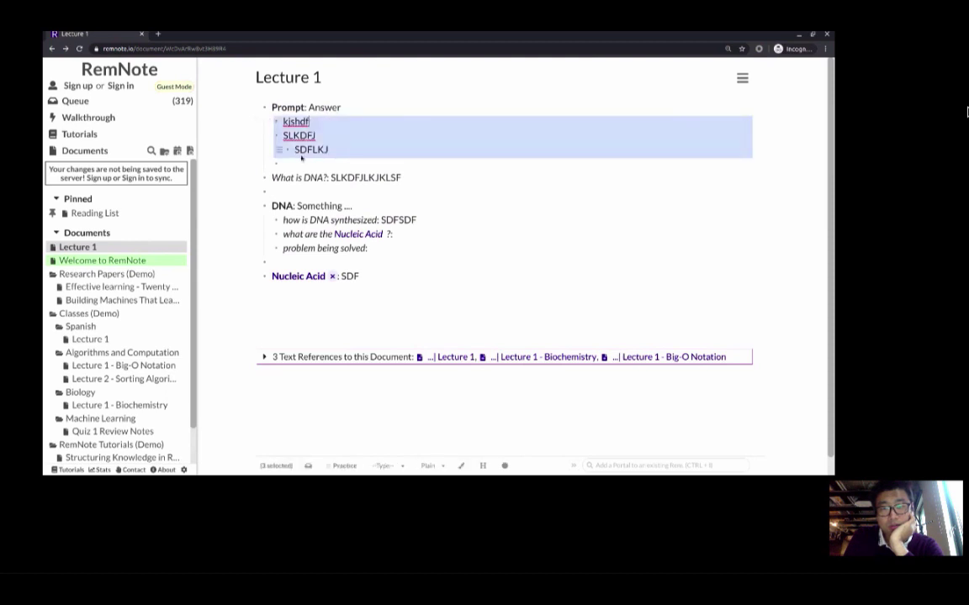
key("Delete")
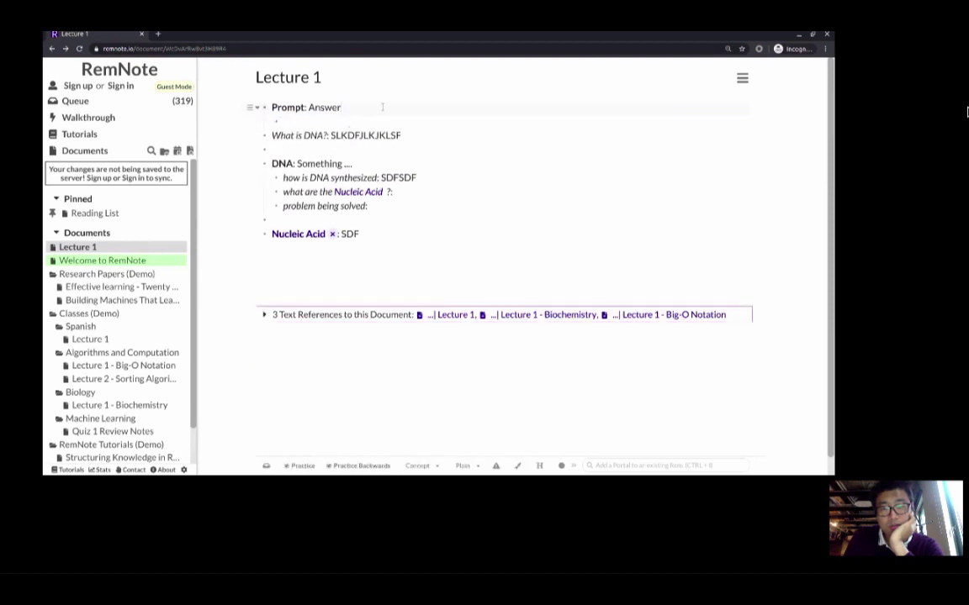
Add the child bullet "Some caveat about the above." directly under the Prompt card
key("Return")
type("Some")
type(" caveat about hte")
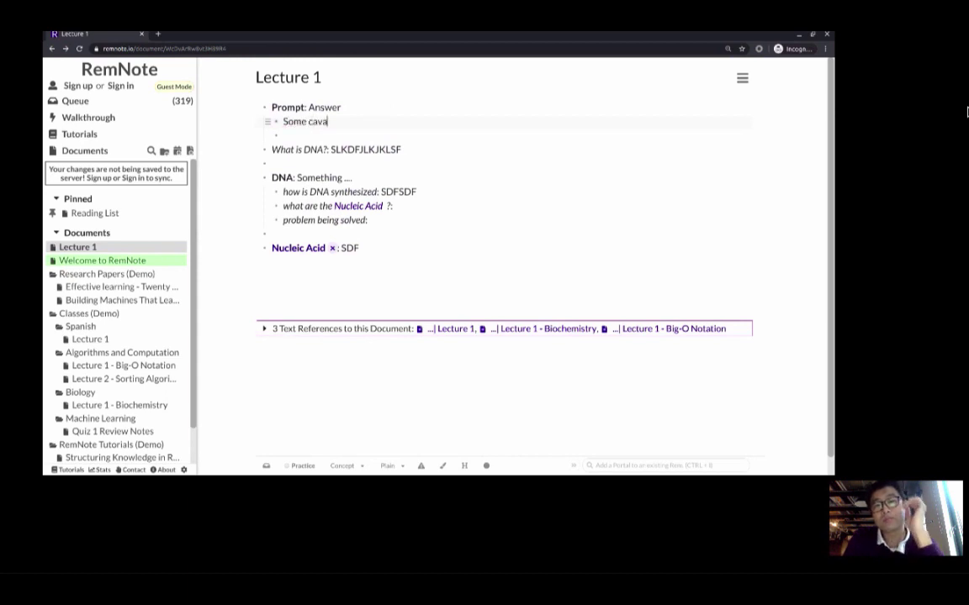
key("BackSpace")
key("BackSpace")
key("BackSpace")
type("the above.")
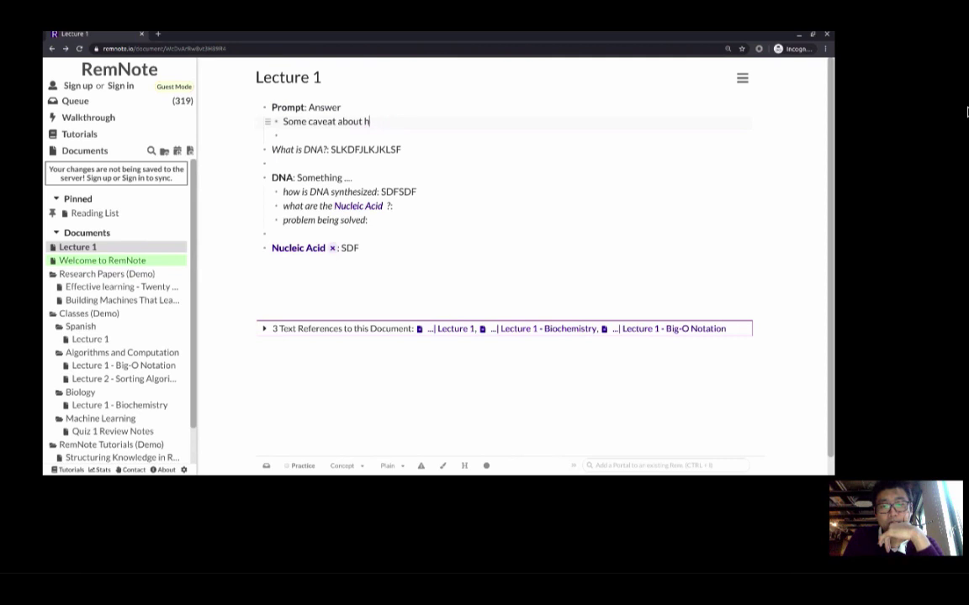
key("Down")
key("Down")
key("Down")
key("Down")
key("Down")
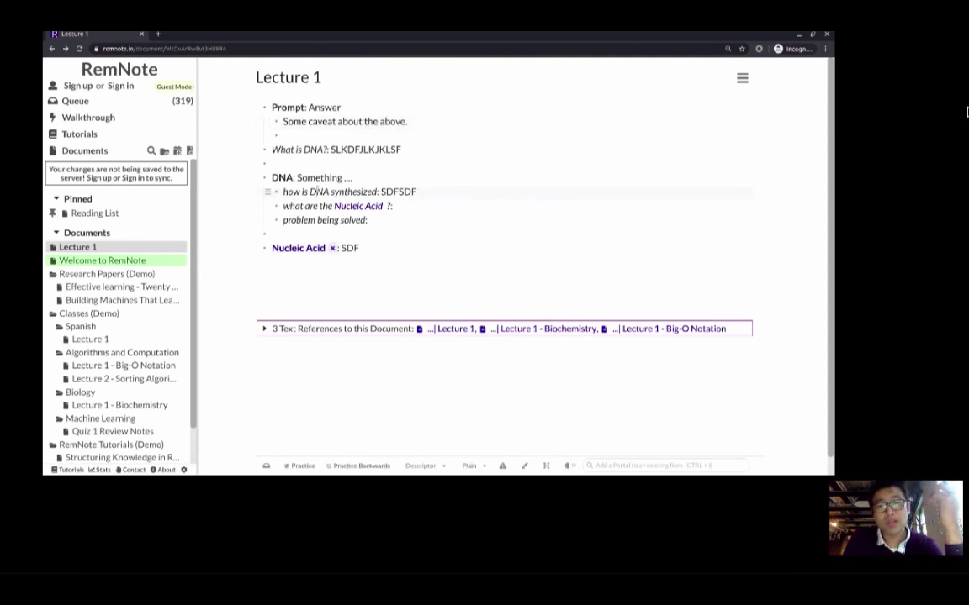
key("Up")
key("Up")
key("Up")
key("Up")
key("Up")
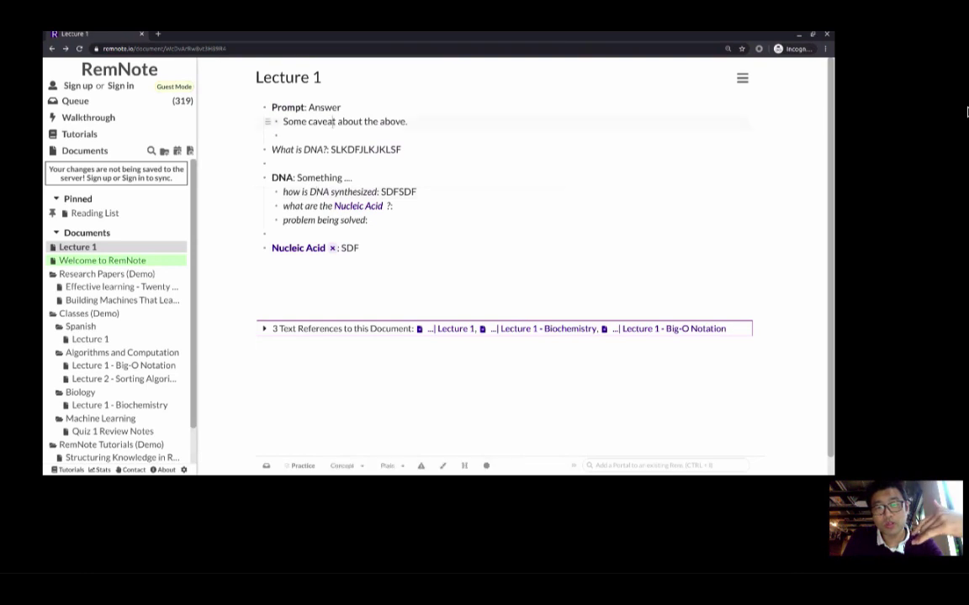
key("Down")
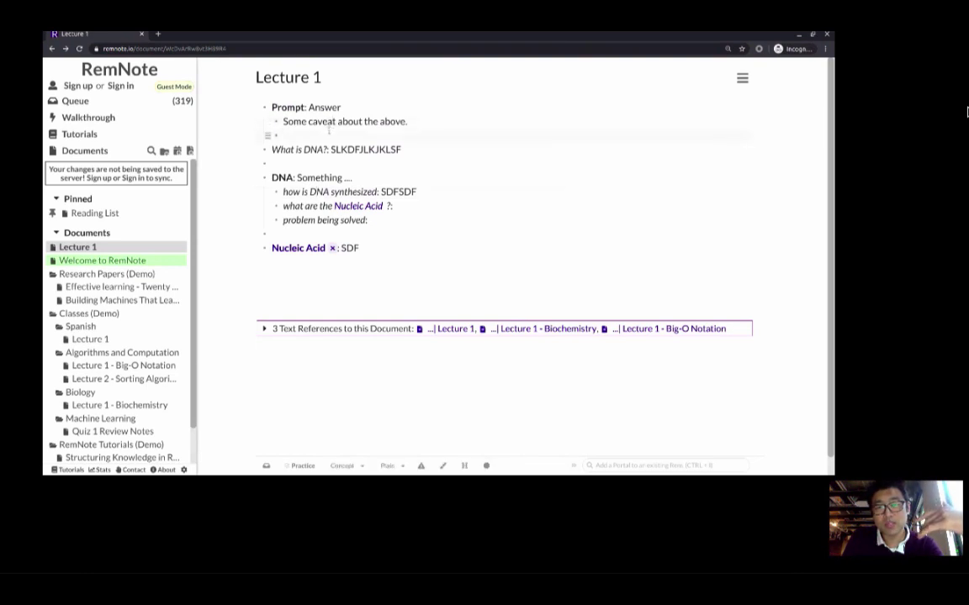
key("Up")
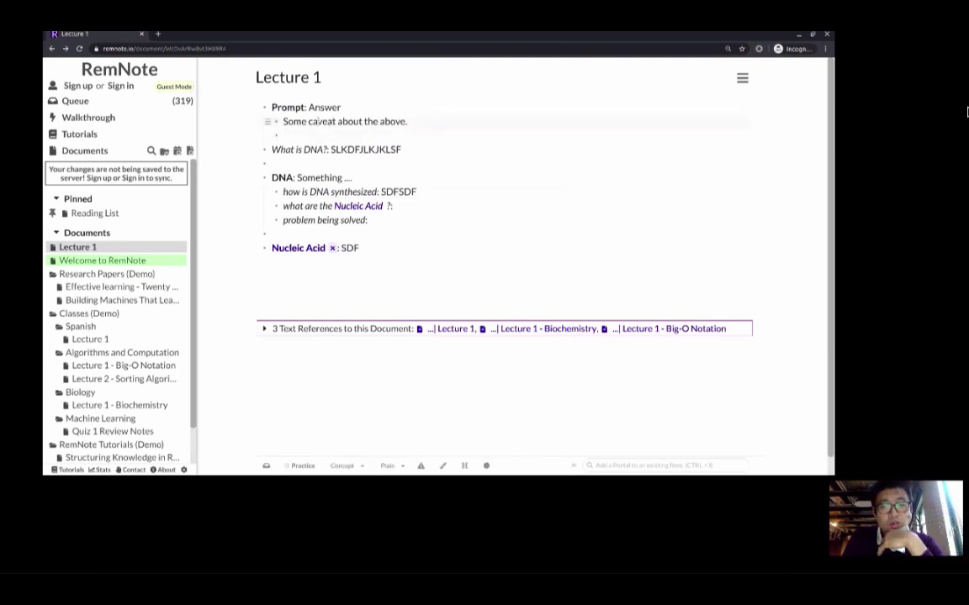
key("Up")
key("Escape")
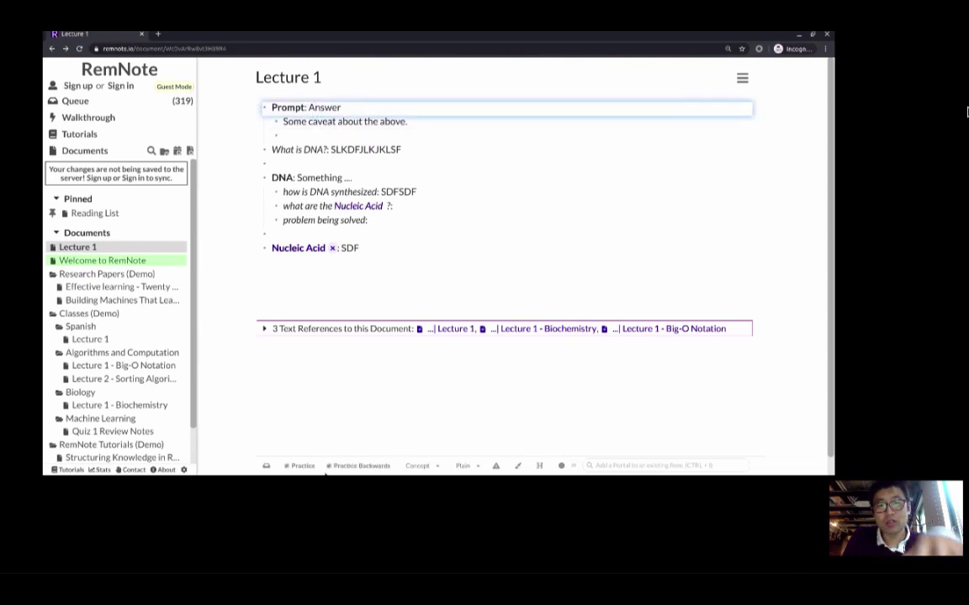
Preview the flashcards generated from the Prompt Rem and highlight the caveat bullet beneath it
mouse_move(325, 474)
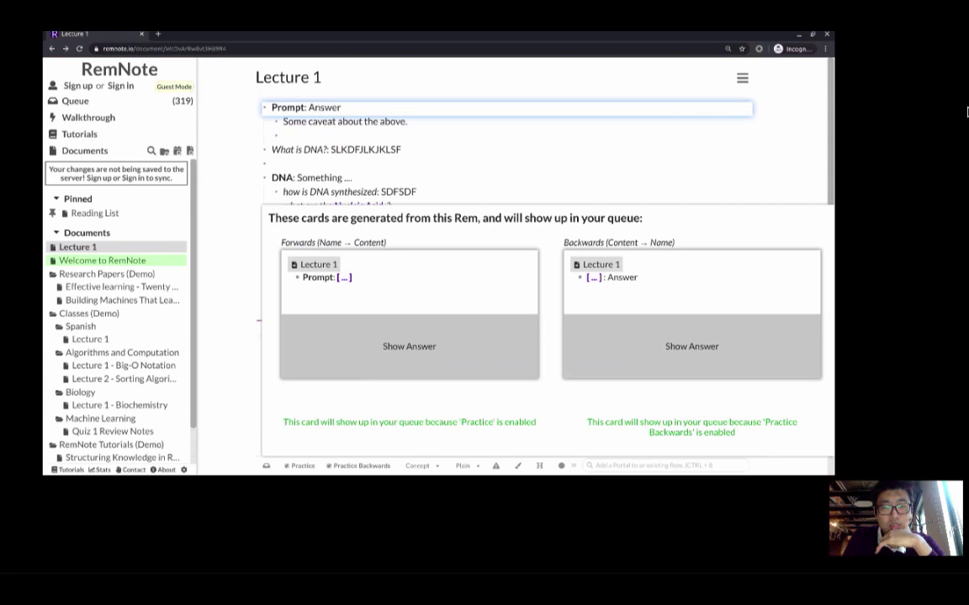
key("shift+Down")
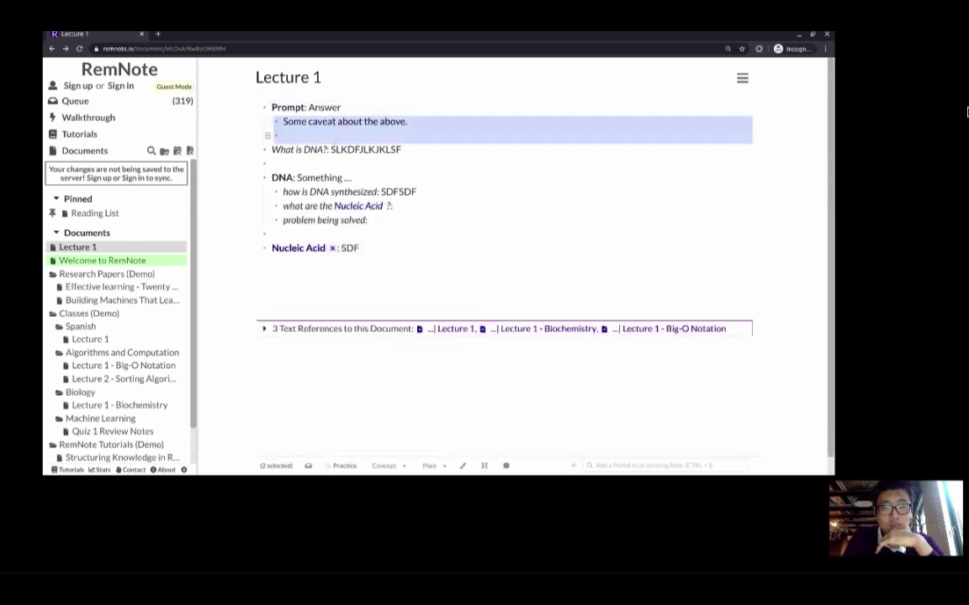
left_click(335, 121)
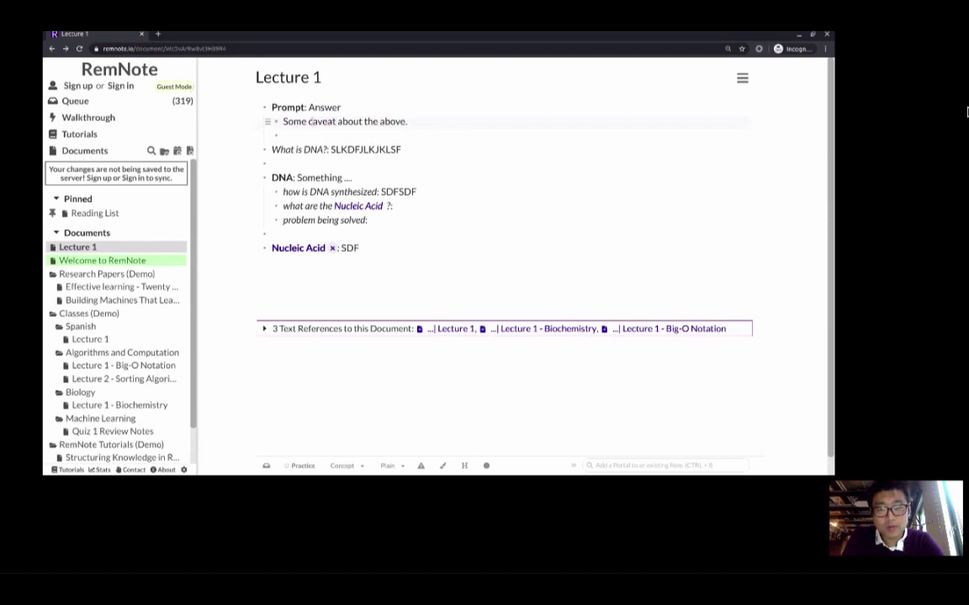
left_click_drag(310, 122, 305, 132)
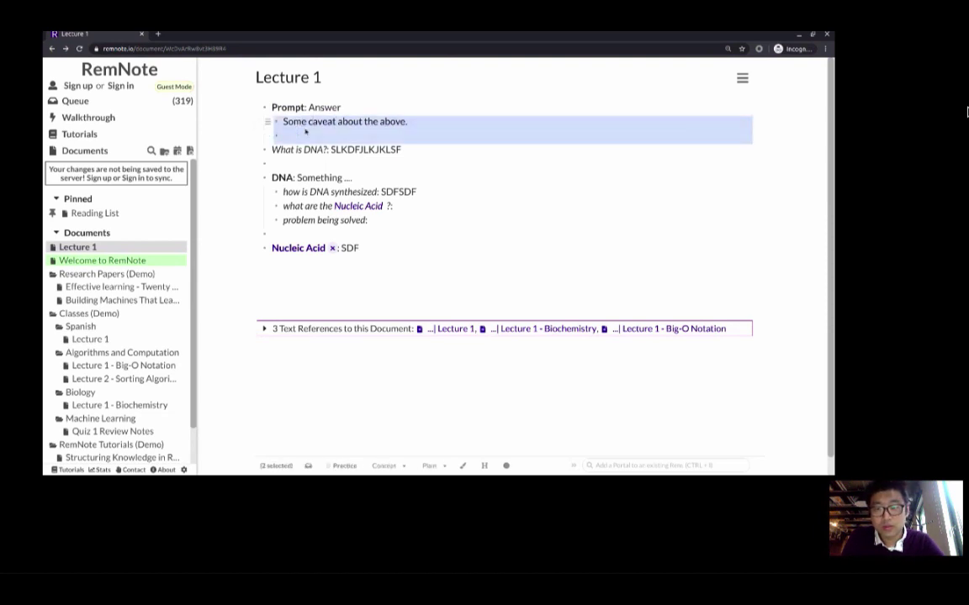
Add two more empty bullets between the "What is DNA?" question and the DNA card
left_click(315, 161)
key("Return")
key("Return")
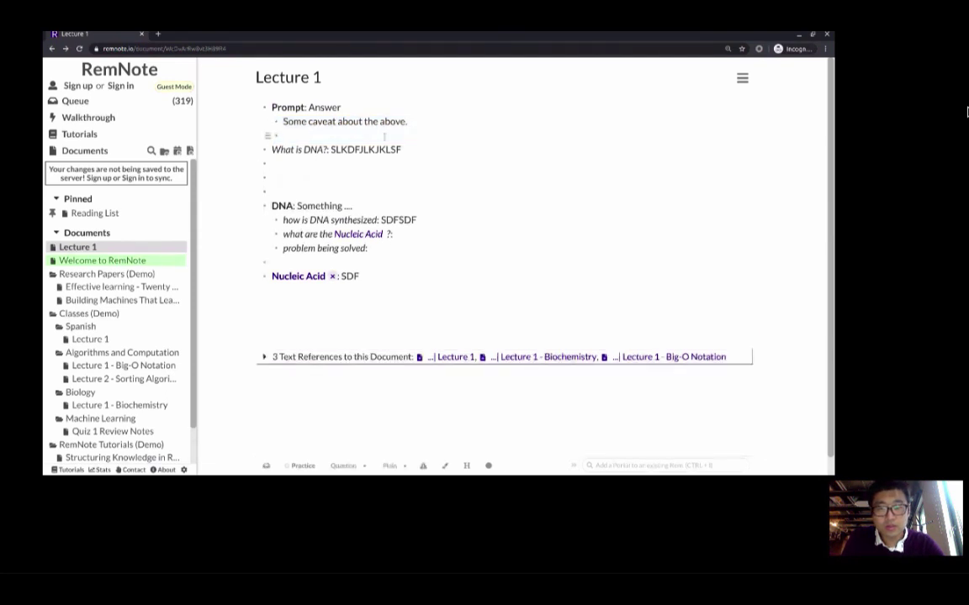
Add a numbered list under the "what are the Nucleic Acid?" question with the items "KLJ", "DSKLF", "LJKSF" and "SDFkl"
left_click(409, 239)
key("Return")
key("Tab")
type("1. ")
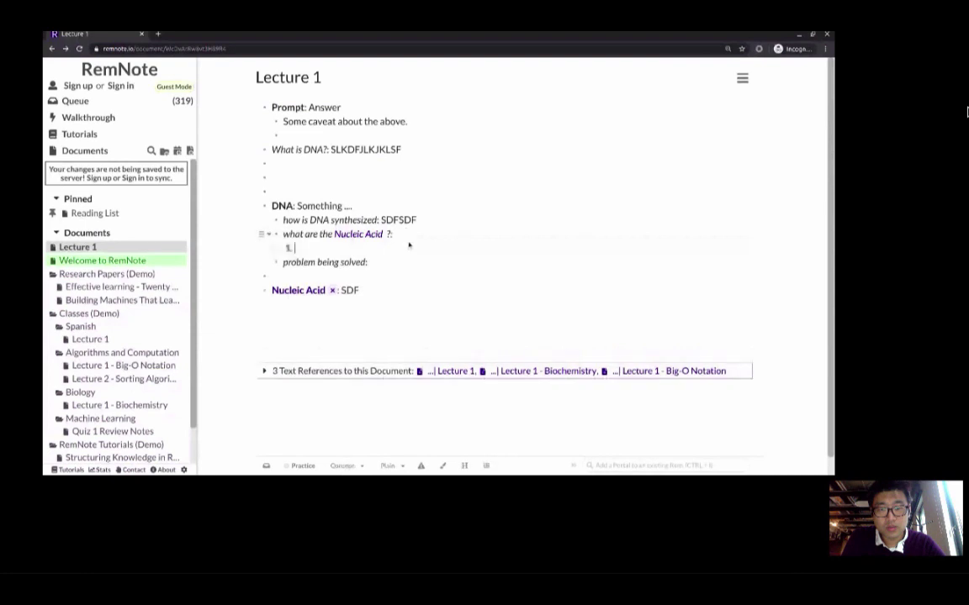
type("KLJ")
key("Return")
type("DSKLF")
key("Return")
type("LJKSF")
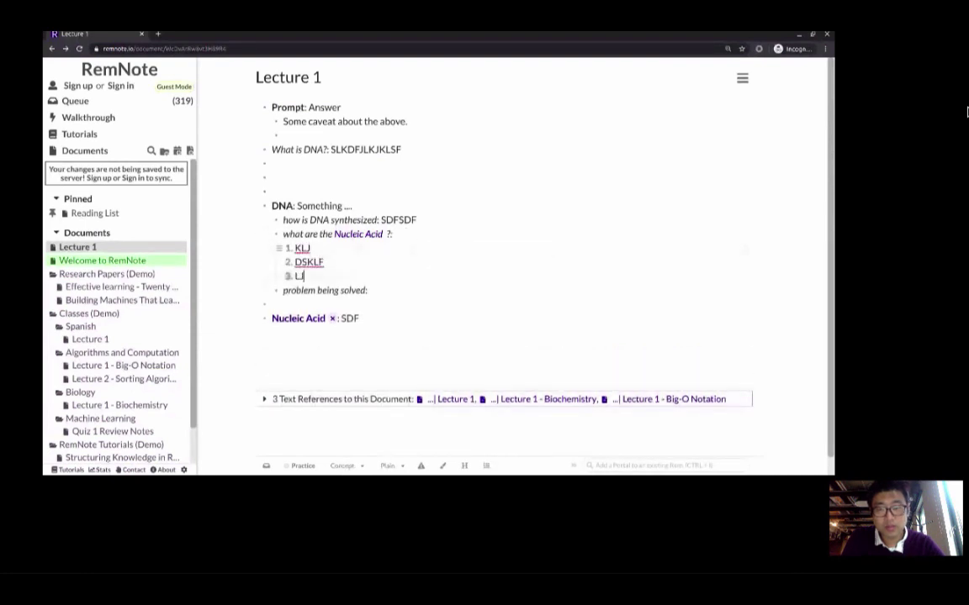
key("Return")
type("SDFkl")
Preview the list flashcard generated from the Nucleic Acid question and highlight the caveat text under Prompt
key("Up")
key("Up")
key("Up")
key("Up")
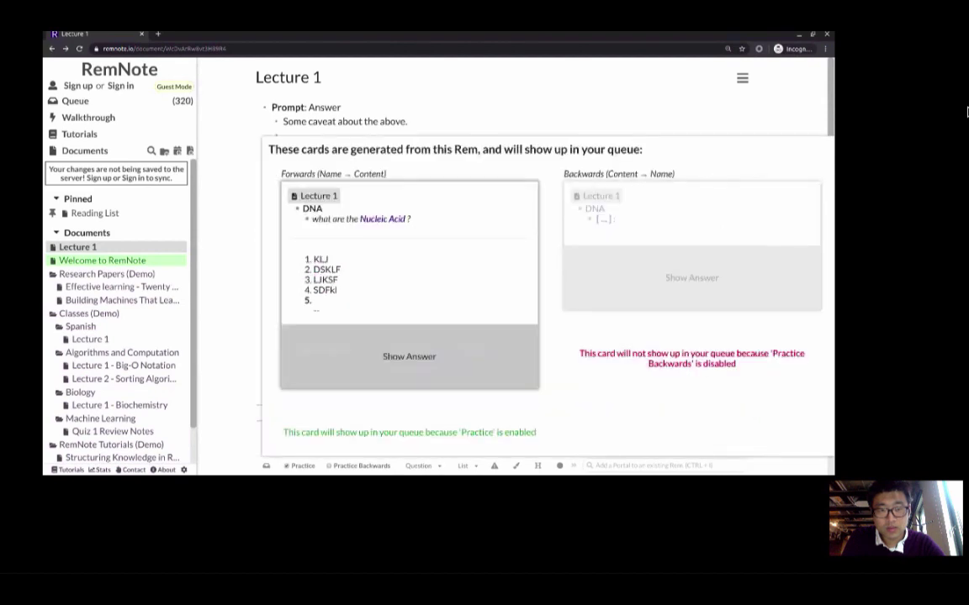
key("Escape")
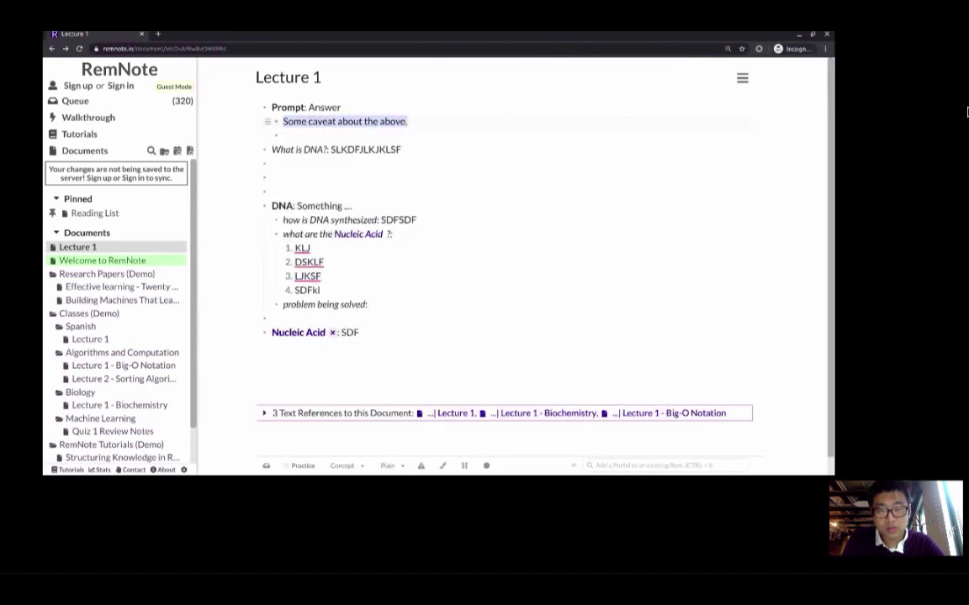
key("Return")
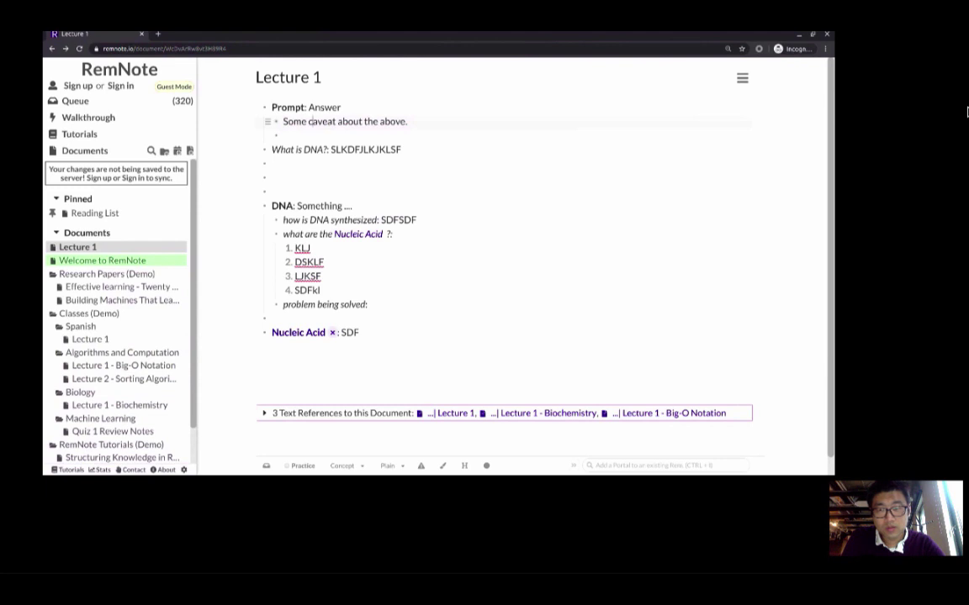
Insert a plain "Blah blah" bullet above the Prompt card
left_click(318, 95)
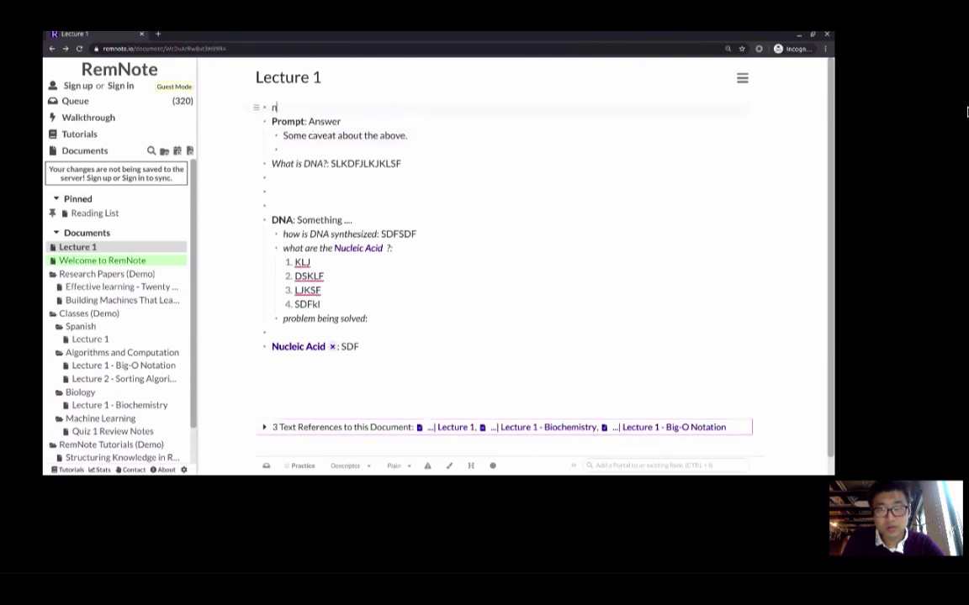
type("Blah blah")
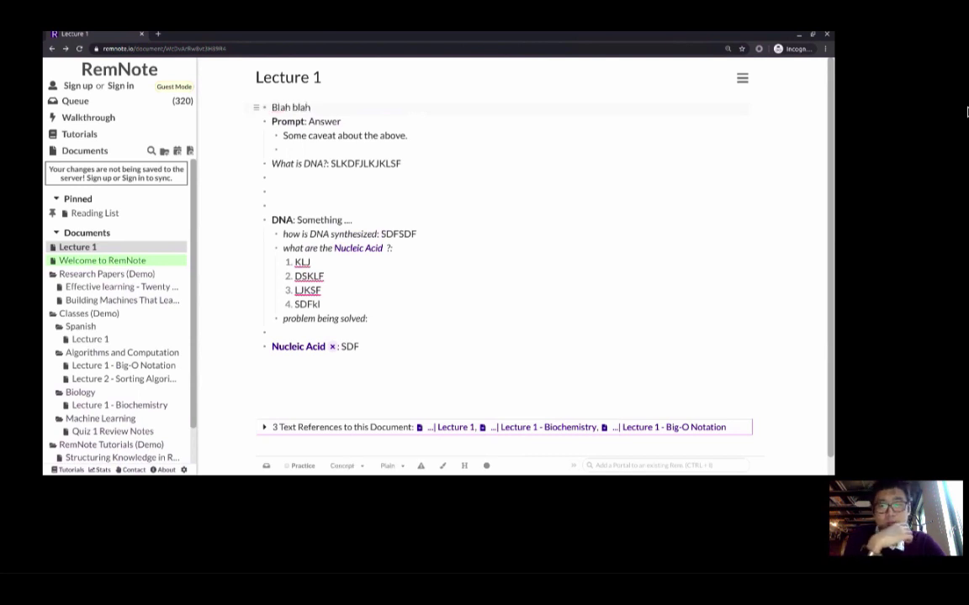
key("Return")
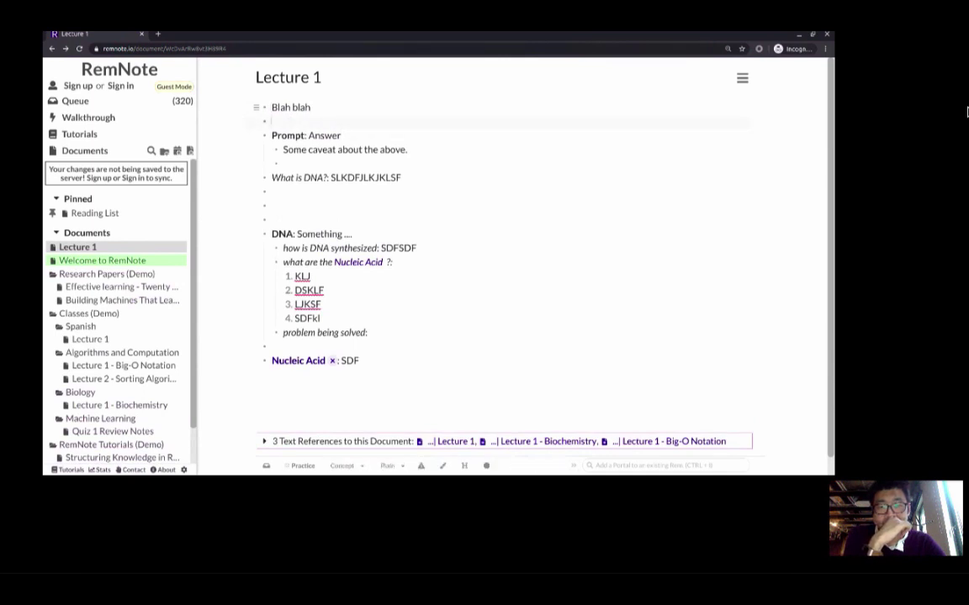
key("BackSpace")
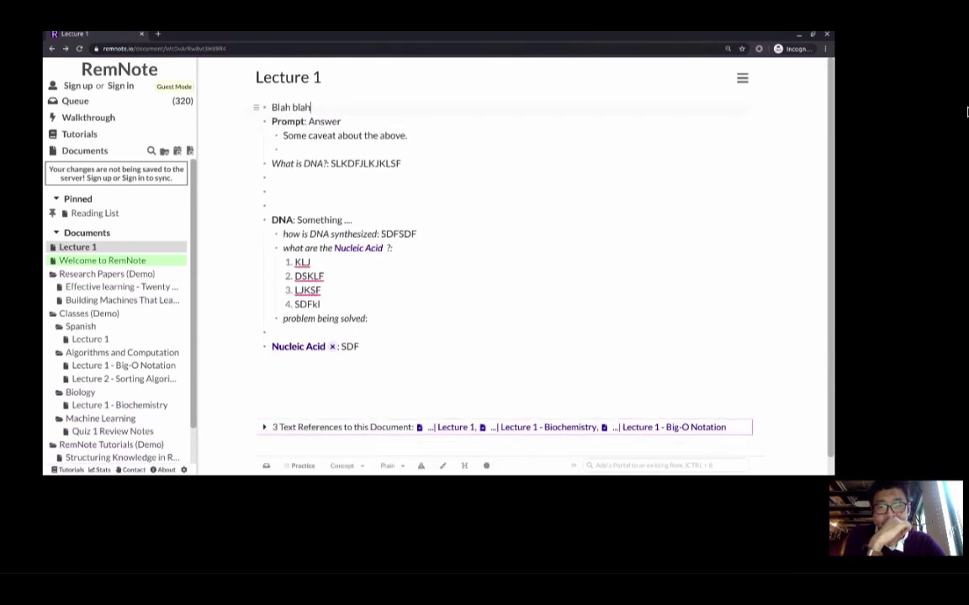
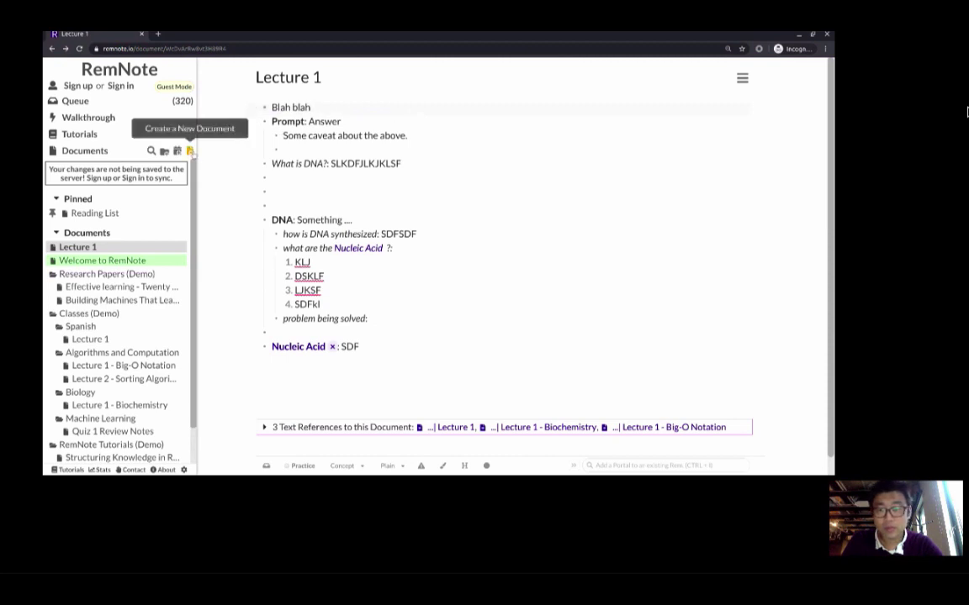
Create a document titled "Lecture 2" whose first bullet reads "Something" followed by a reference to the Nucleic Acid Rem
left_click(190, 151)
type("Lecture 2")
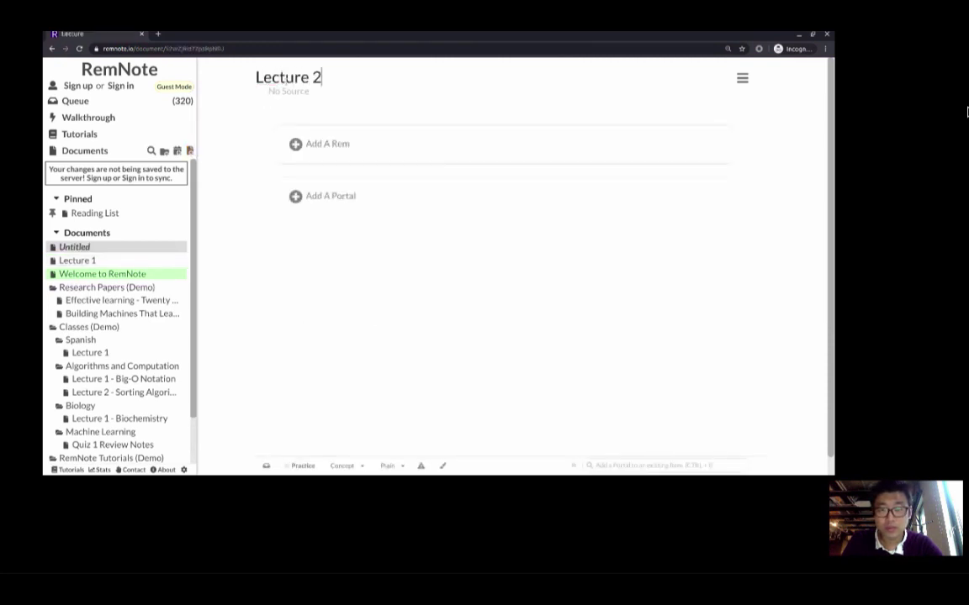
key("Return")
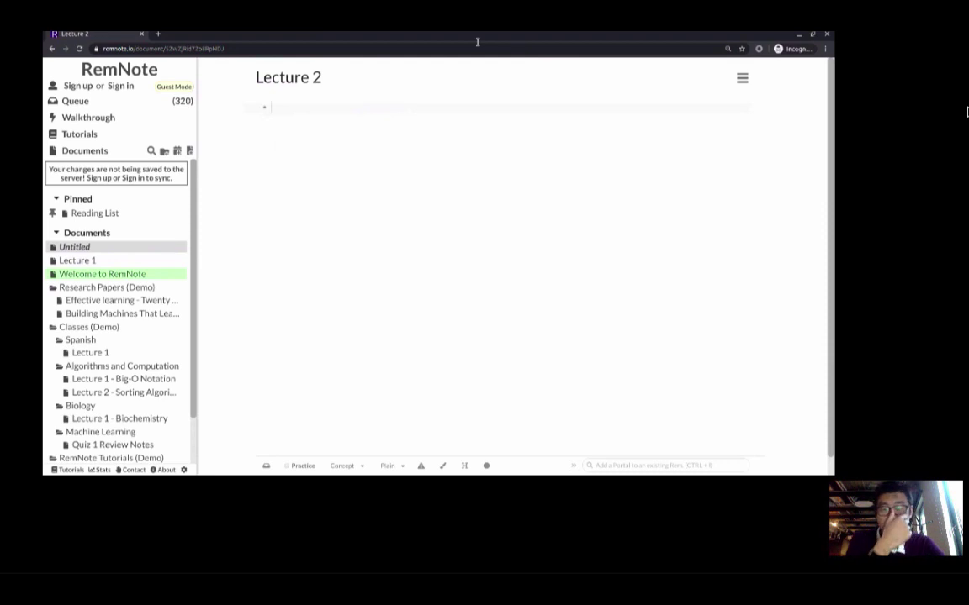
type("Something [")
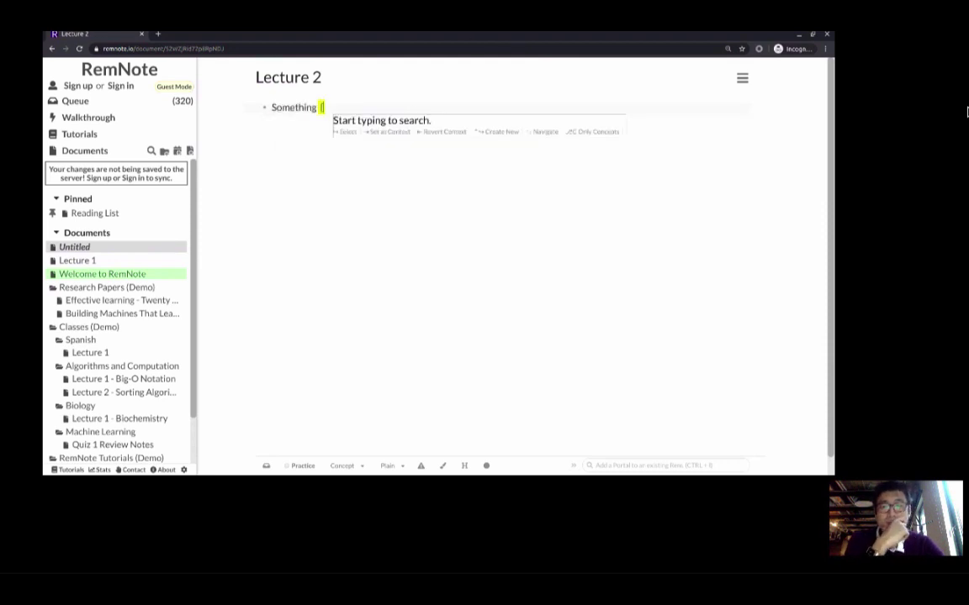
type("[Nuc")
key("Return")
Open the Nucleic Acid Rem beside Lecture 2, expand its list of references and close it again
left_click(349, 106)
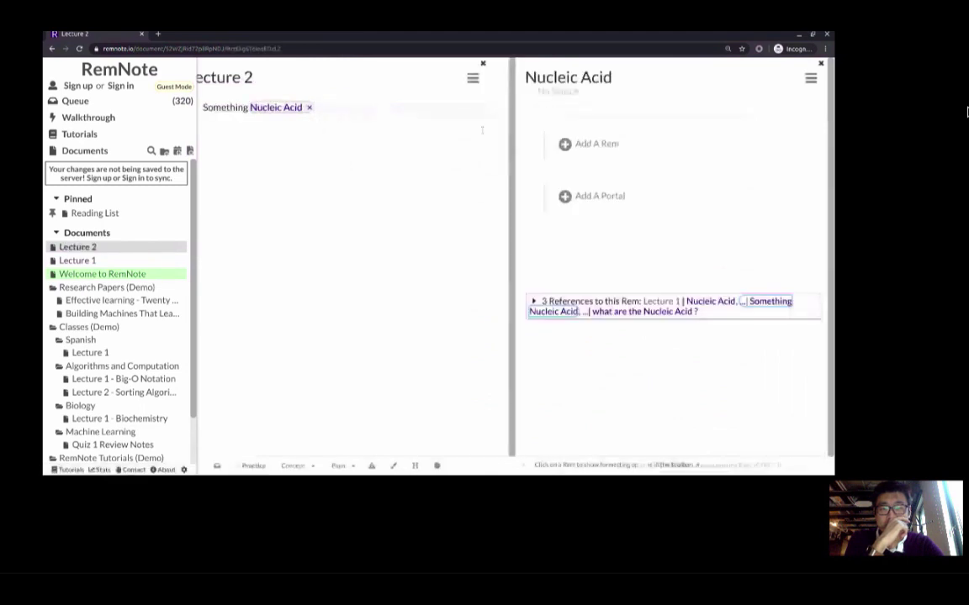
left_click(604, 301)
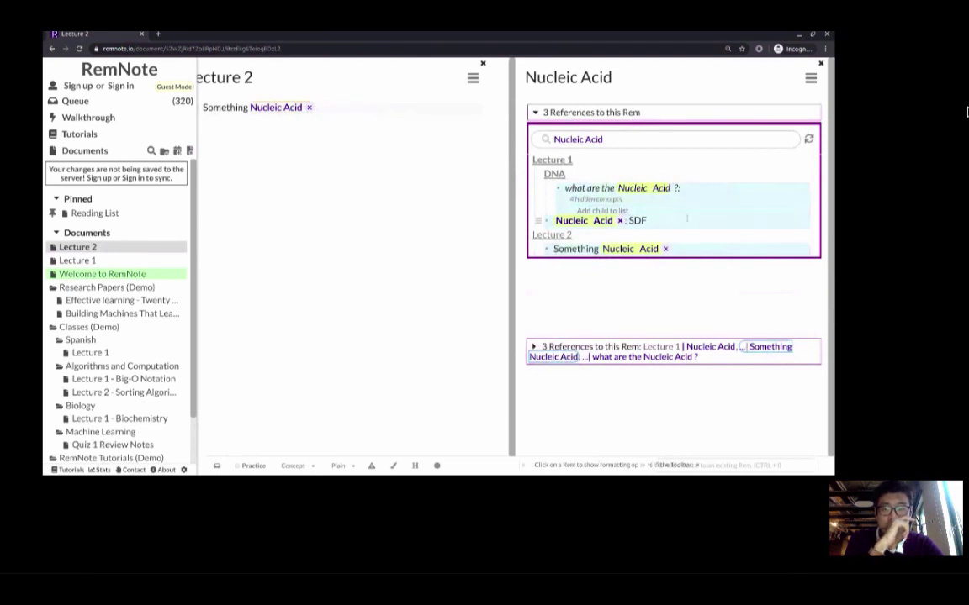
left_click(820, 63)
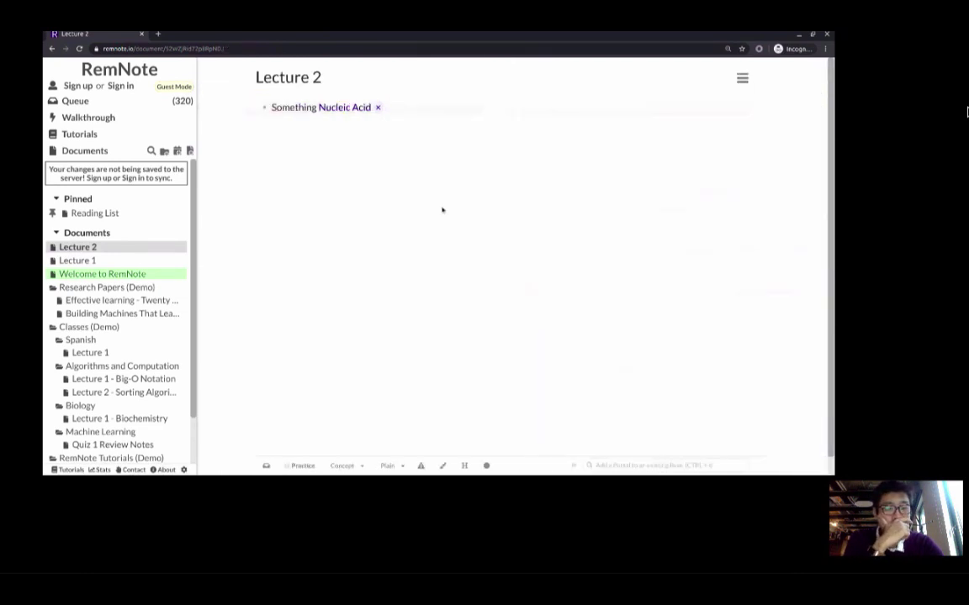
Open the DNA Rem from Lecture 1, start practising all the Rem in it and close the practice queue
left_click(120, 264)
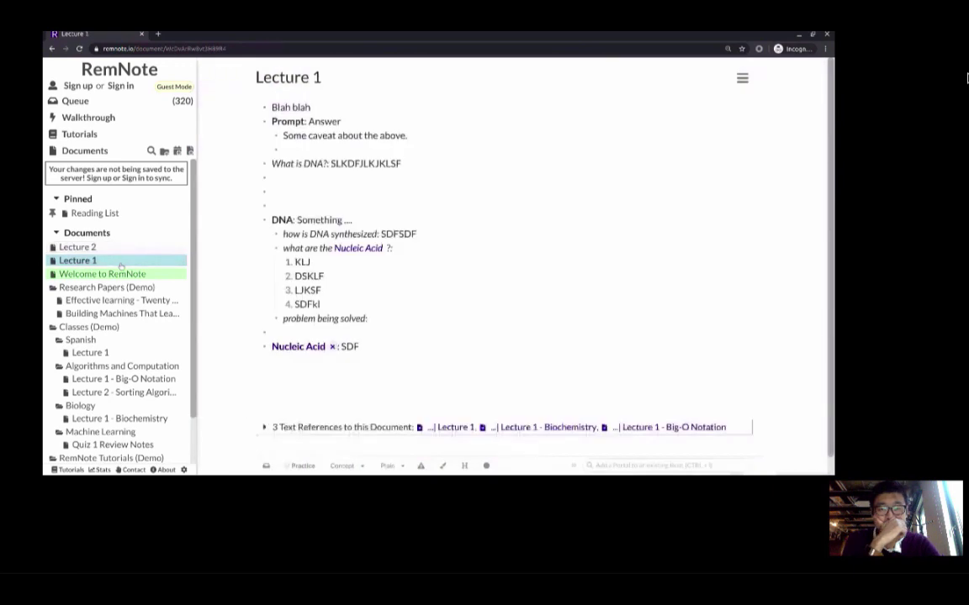
left_click(265, 220)
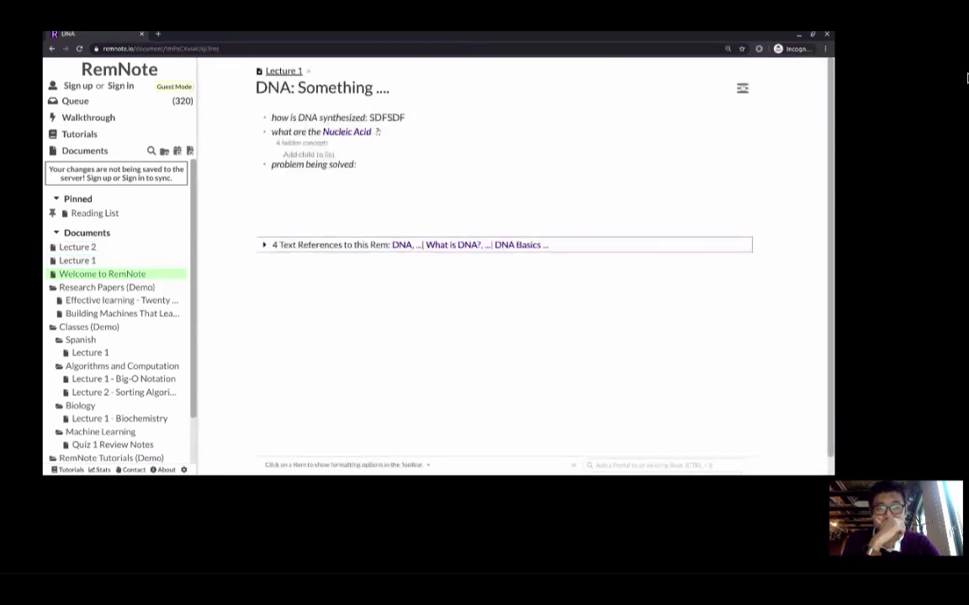
left_click(742, 88)
mouse_move(669, 88)
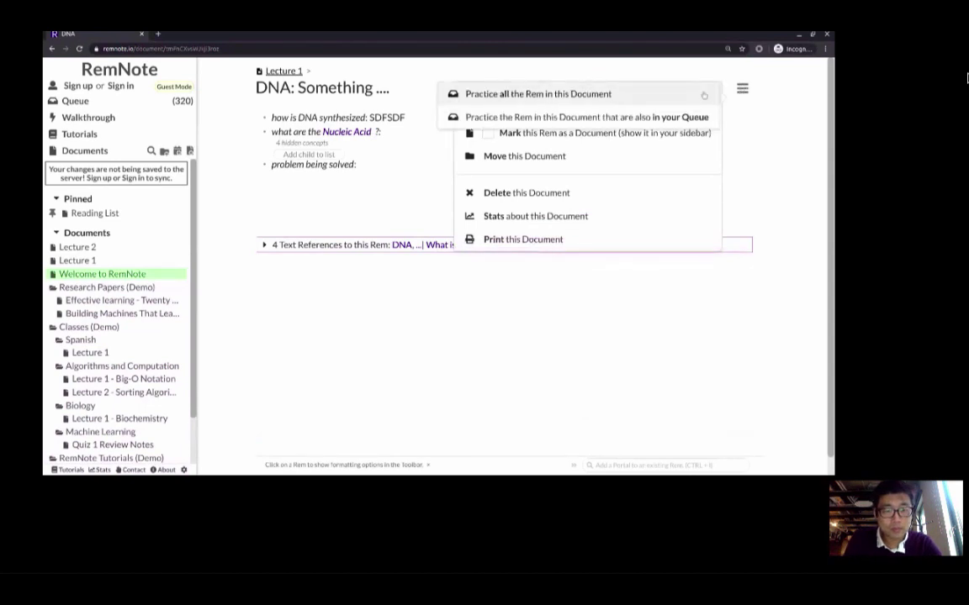
left_click(626, 95)
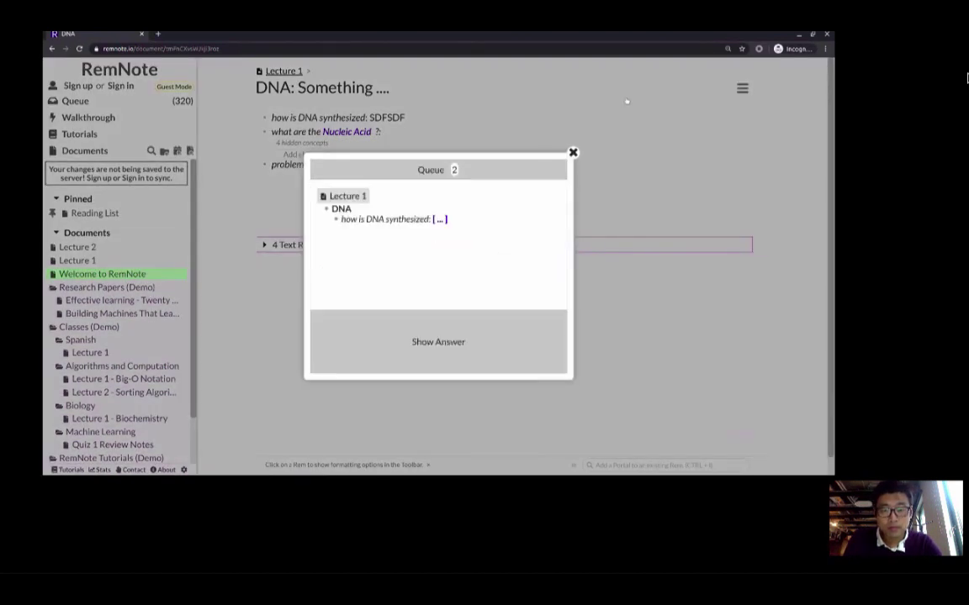
left_click(573, 152)
Move the Lecture 1 and Lecture 2 documents into the Biology folder under Classes (Demo)
scroll(118, 337, "down", 1)
mouse_move(84, 358)
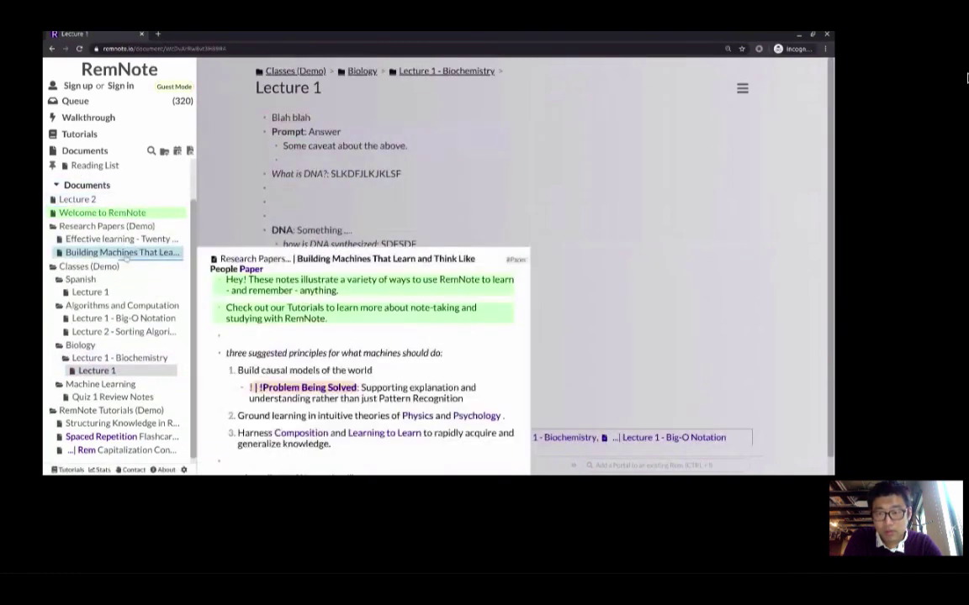
mouse_move(99, 370)
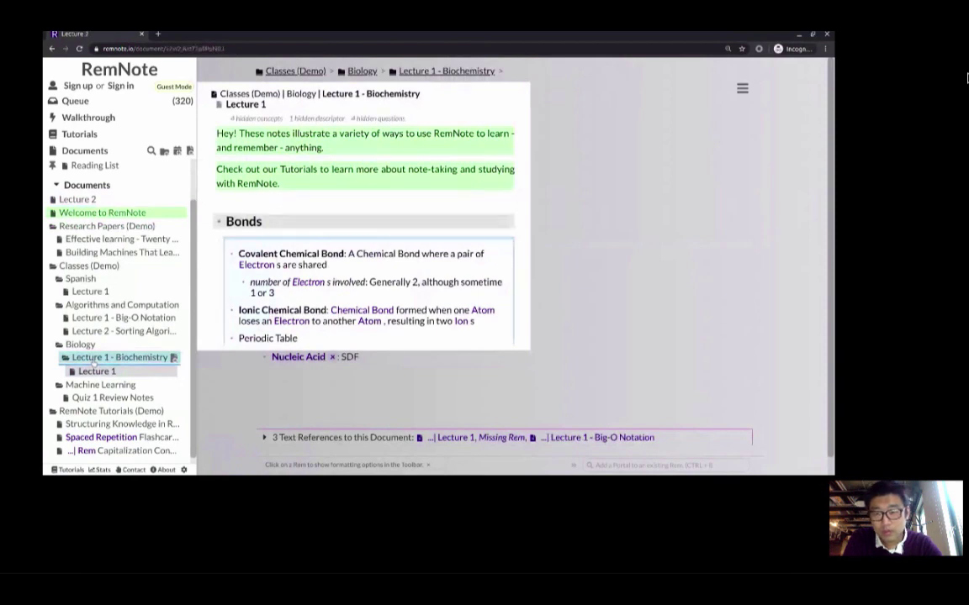
left_click_drag(92, 361, 82, 353)
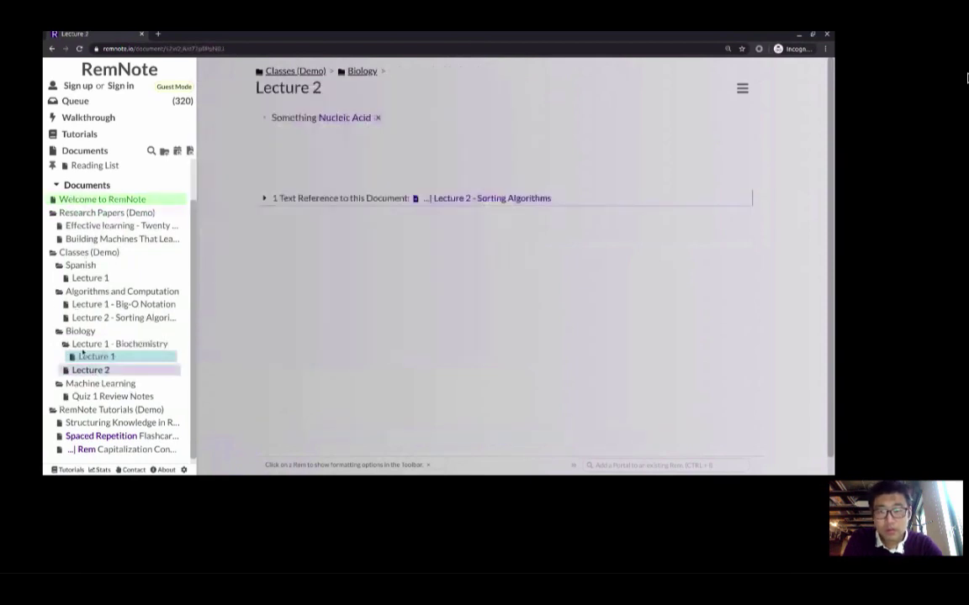
Practice the Rem in the Biology folder, revealing the first three cards' answers and giving each the happy-face rating
left_click(84, 332)
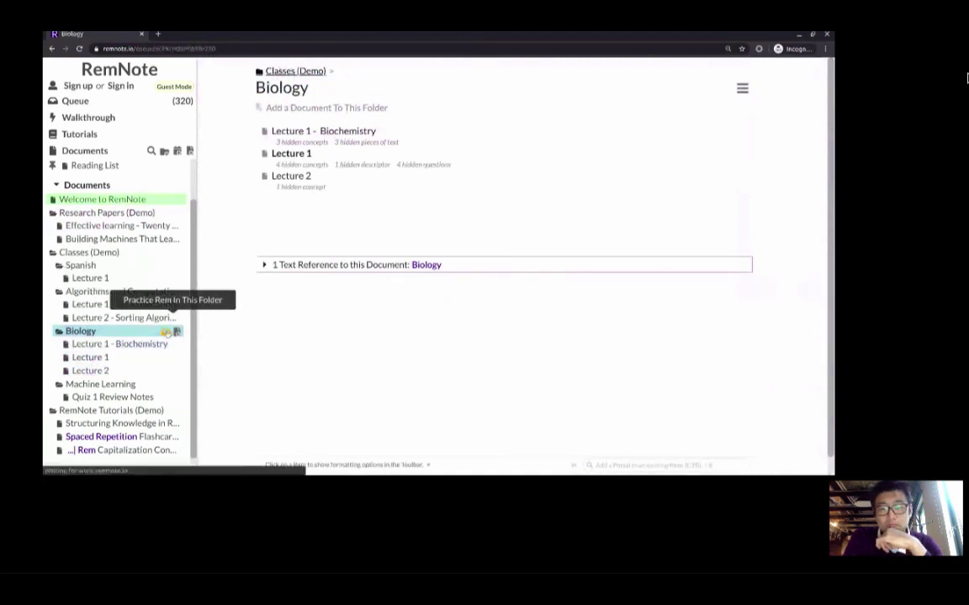
left_click(202, 347)
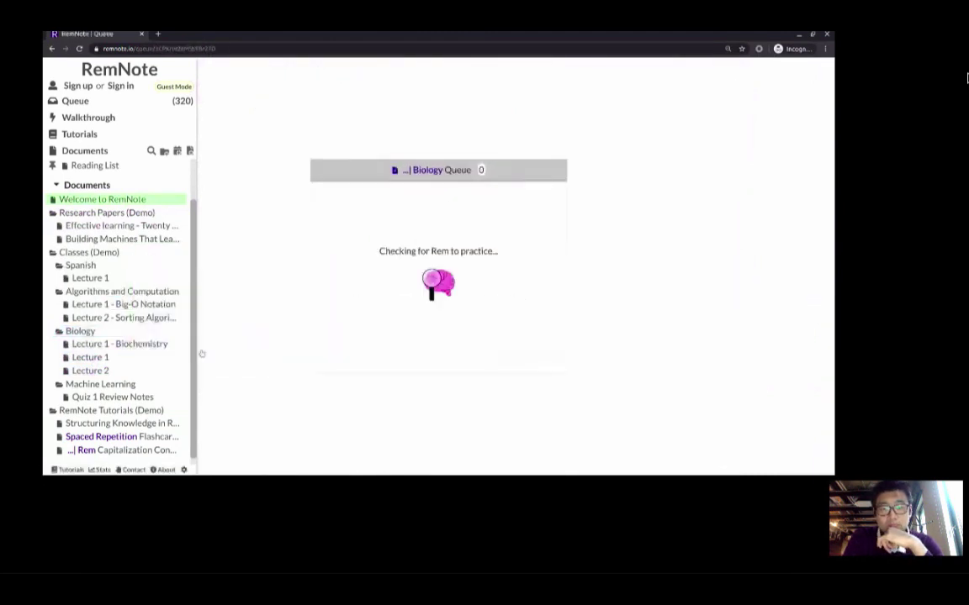
left_click(522, 313)
left_click(542, 326)
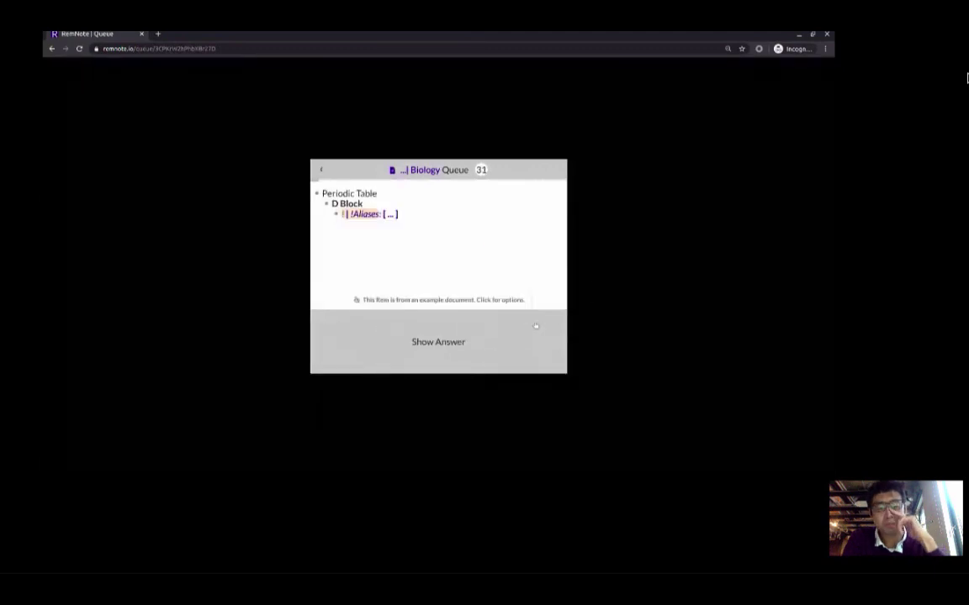
left_click(544, 328)
left_click(544, 328)
left_click(544, 328)
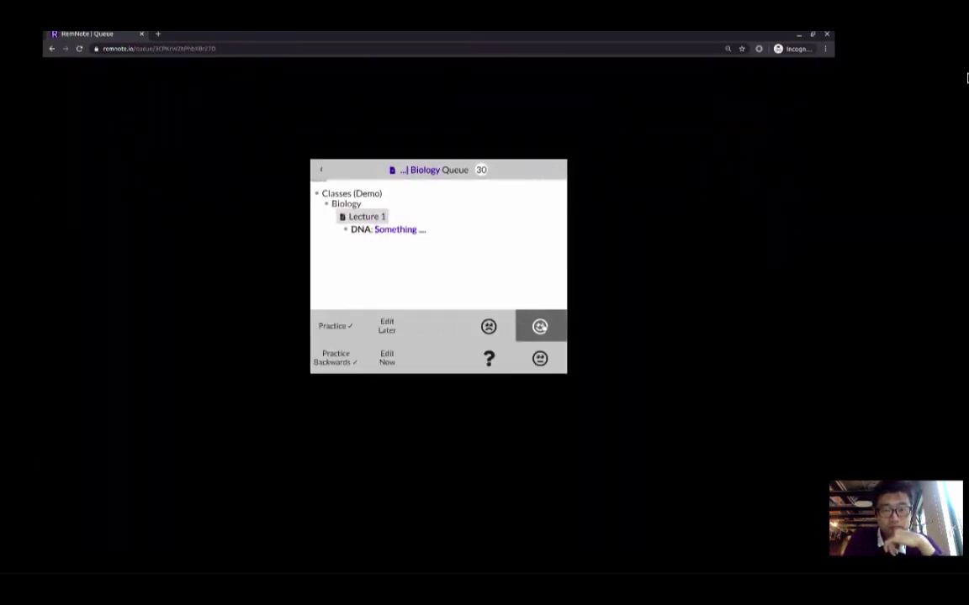
left_click(544, 328)
left_click(544, 328)
left_click(544, 328)
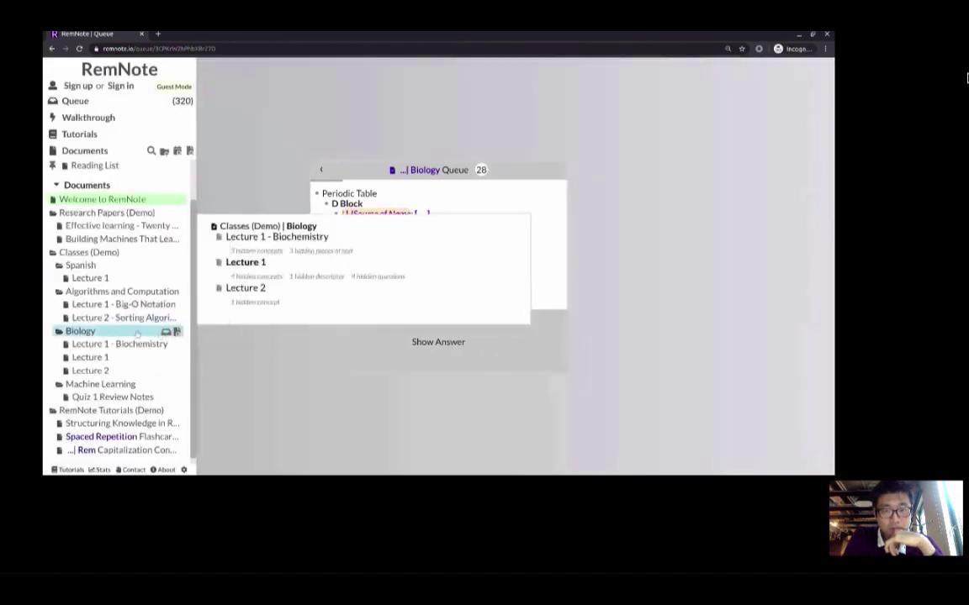
Leave the practice queue for the Biology folder and open its "Lecture 1 - Biochemistry" document
left_click(137, 334)
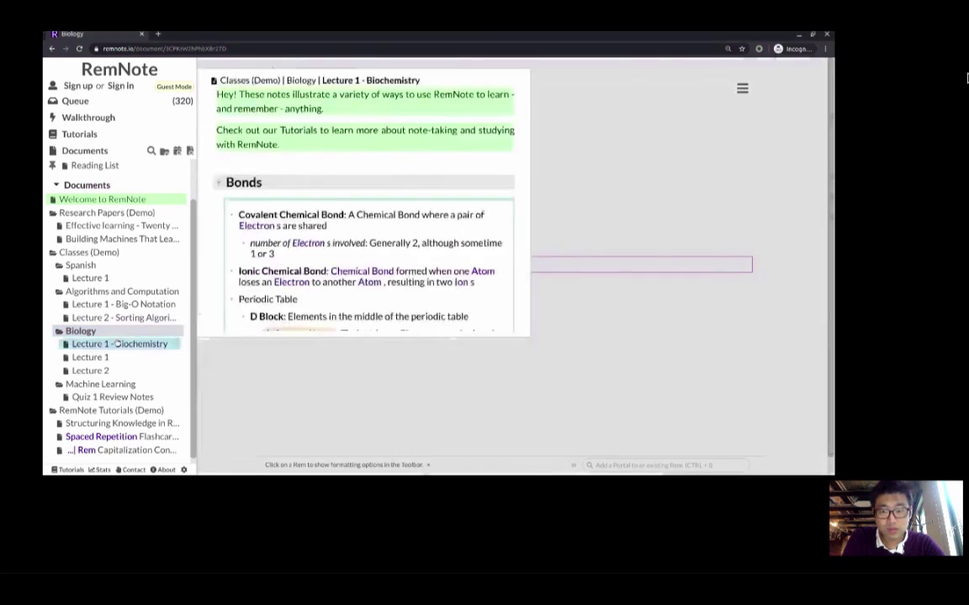
left_click(117, 343)
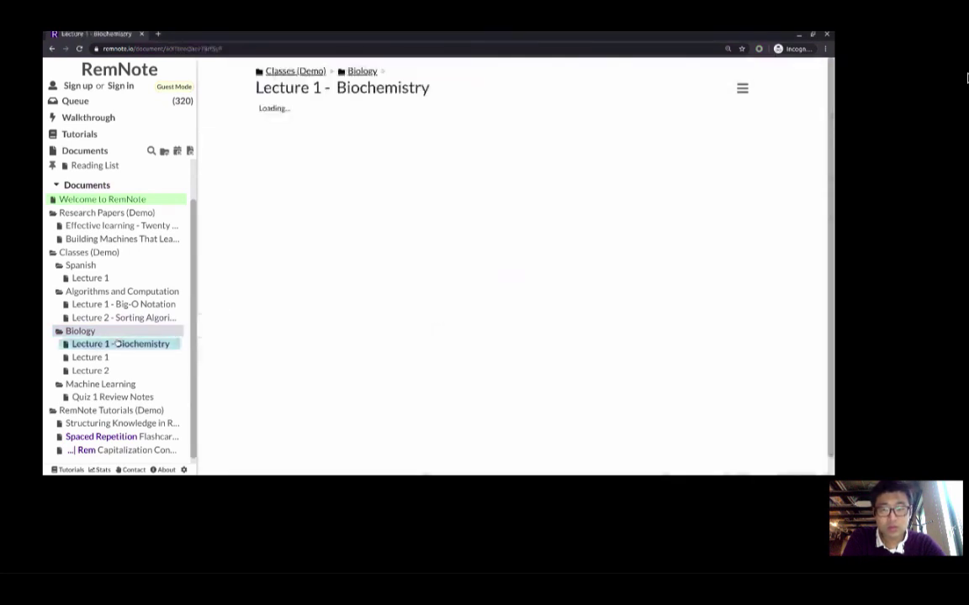
Add two empty Rem between the green introductory notes and the Bonds heading in Lecture 1 - Biochemistry
left_click(337, 143)
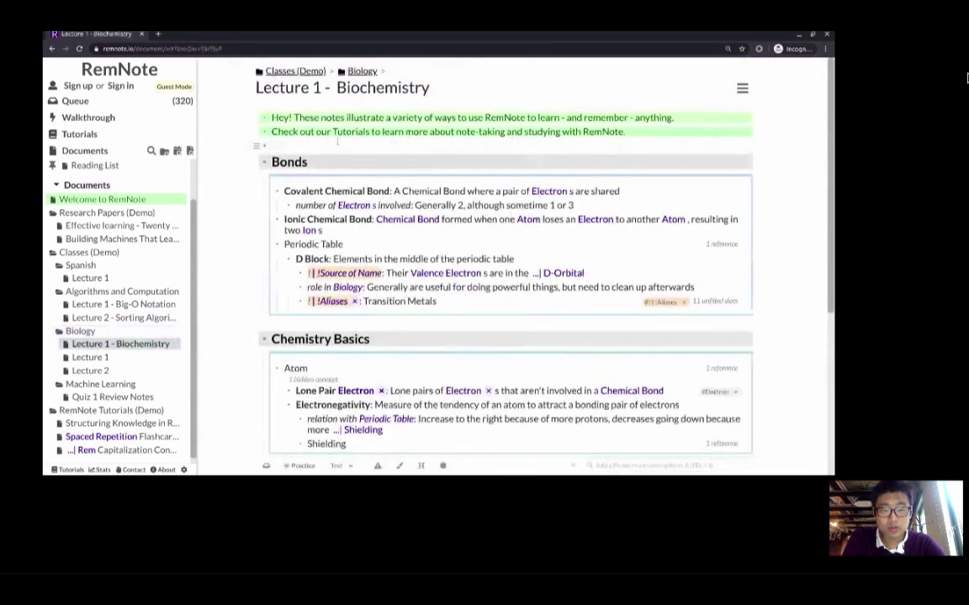
key("Return")
key("Return")
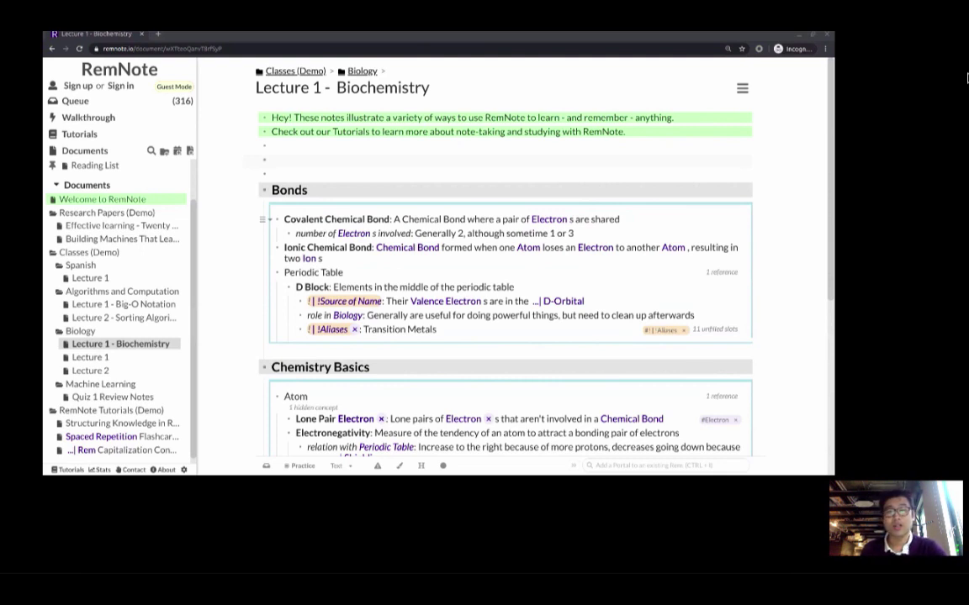
Search Google for "dog" and paste the dog picture into the middle empty Rem above Bonds, adding an empty Rem below it
left_click(271, 160)
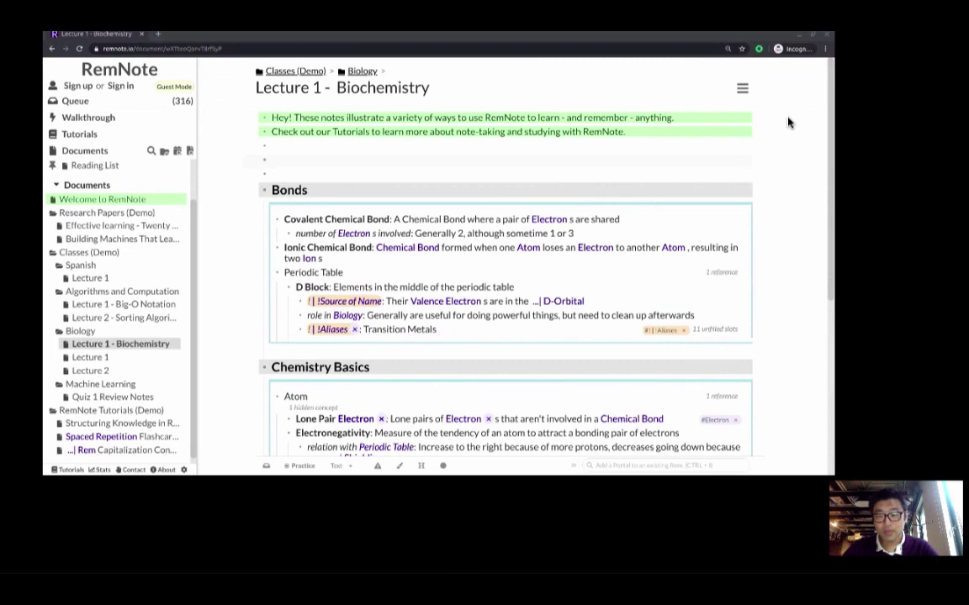
key("ctrl+t")
type("dog")
key("Return")
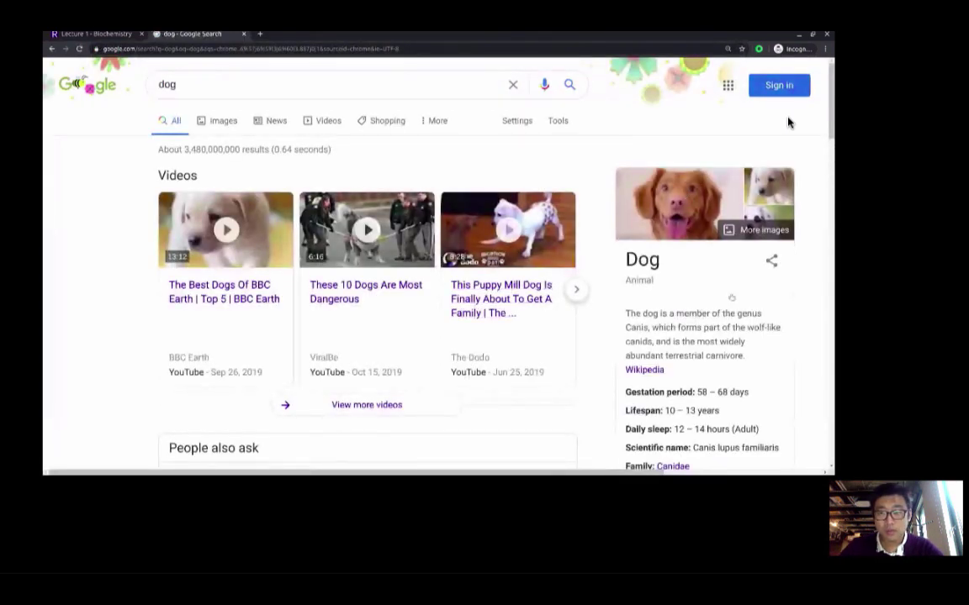
key("ctrl+shift+Tab")
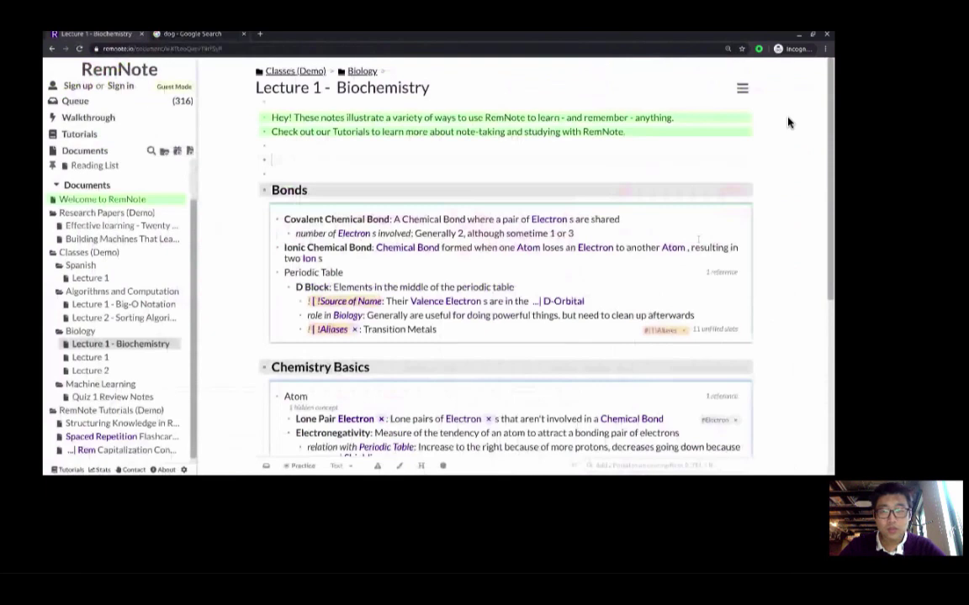
key("ctrl+v")
key("Return")
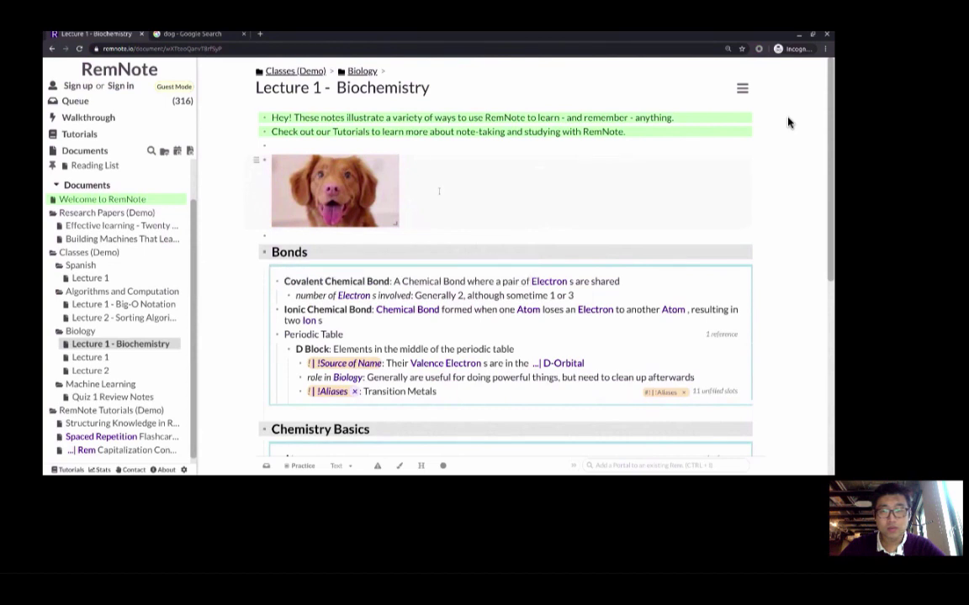
key("Return")
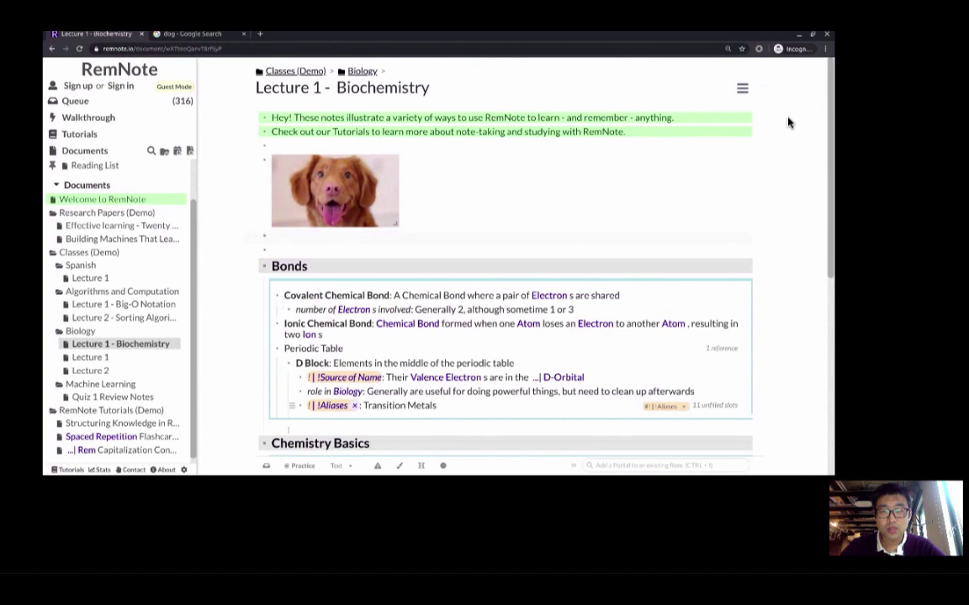
left_click(343, 294)
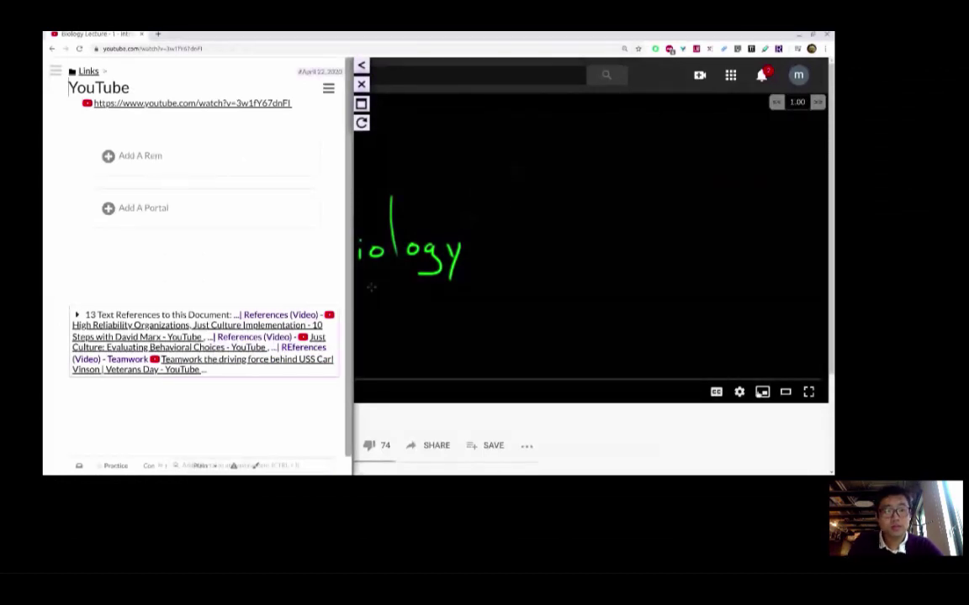
On the YouTube Biology lecture page, keep the video in theatre mode, slow playback to 0.75 and set the page zoom to 125%
left_click(785, 392)
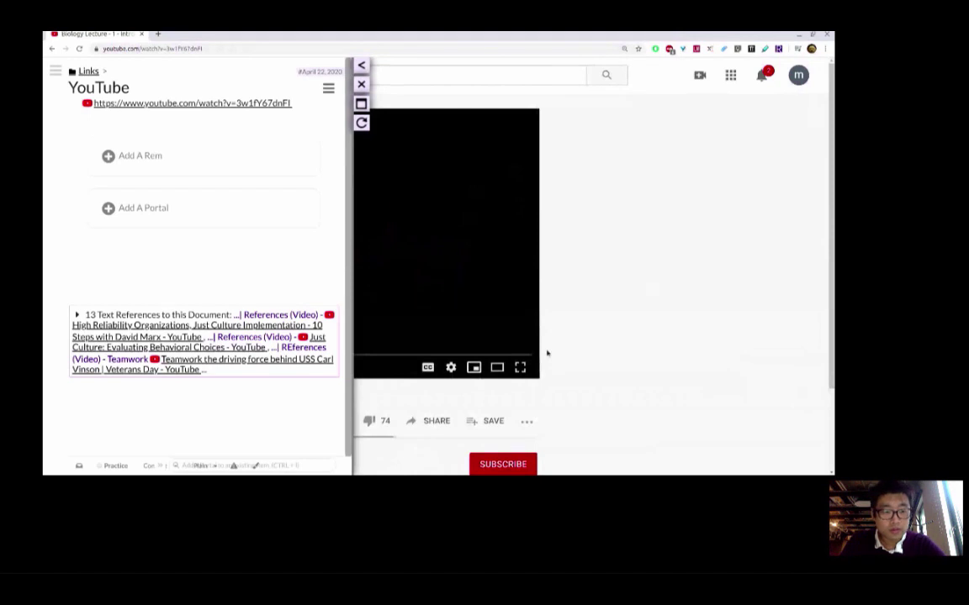
key("t")
key("shift+comma")
key("ctrl+minus")
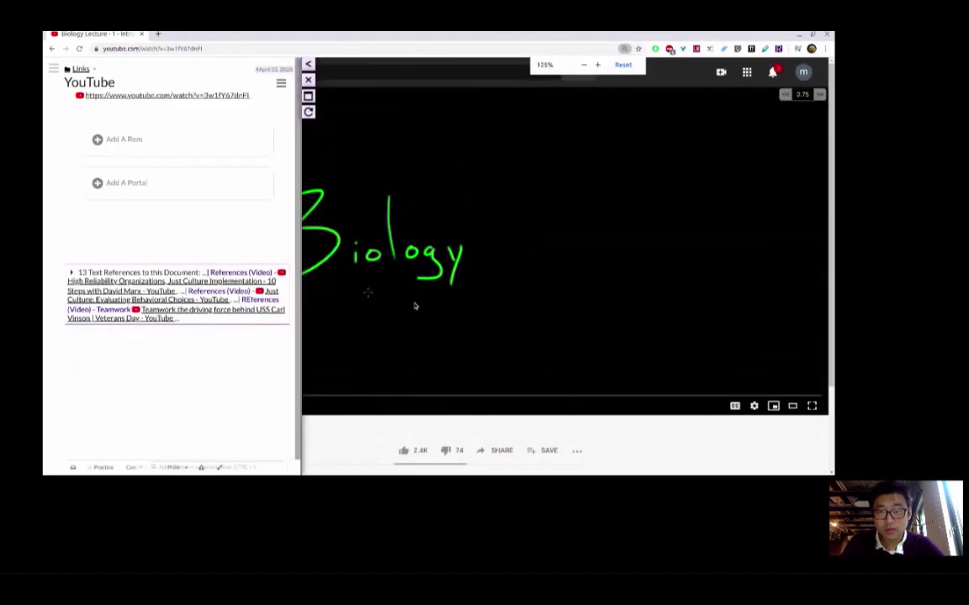
left_click_drag(302, 125, 300, 164)
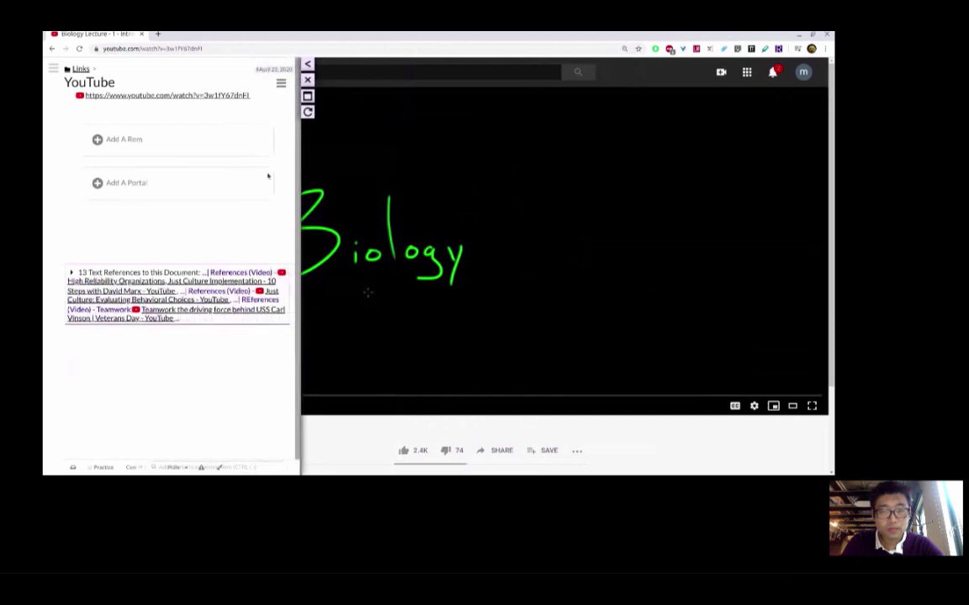
Add a Rem "klj" to the video's RemNote notes, skip the video to 1:56 and pause it
left_click(155, 139)
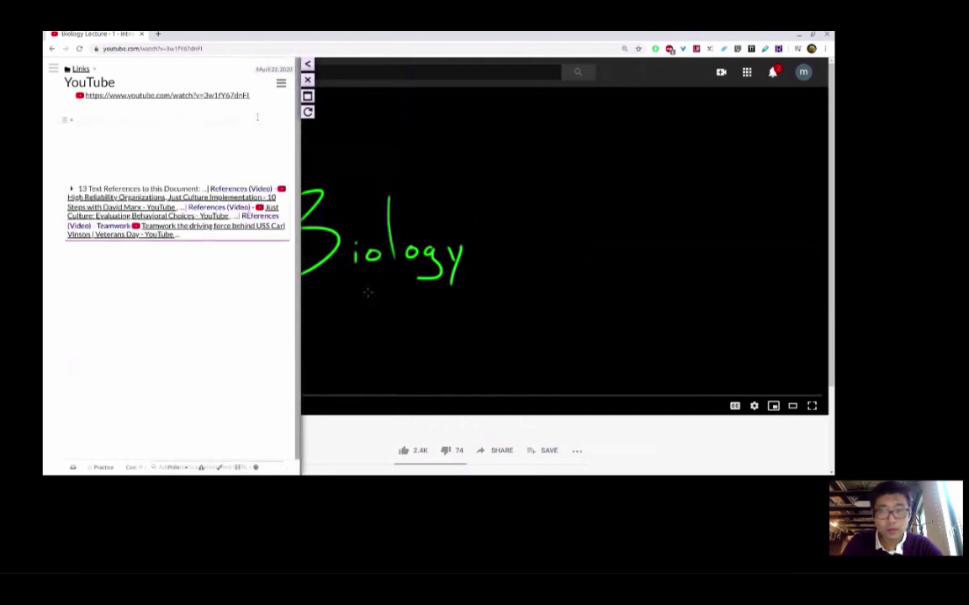
type("klj")
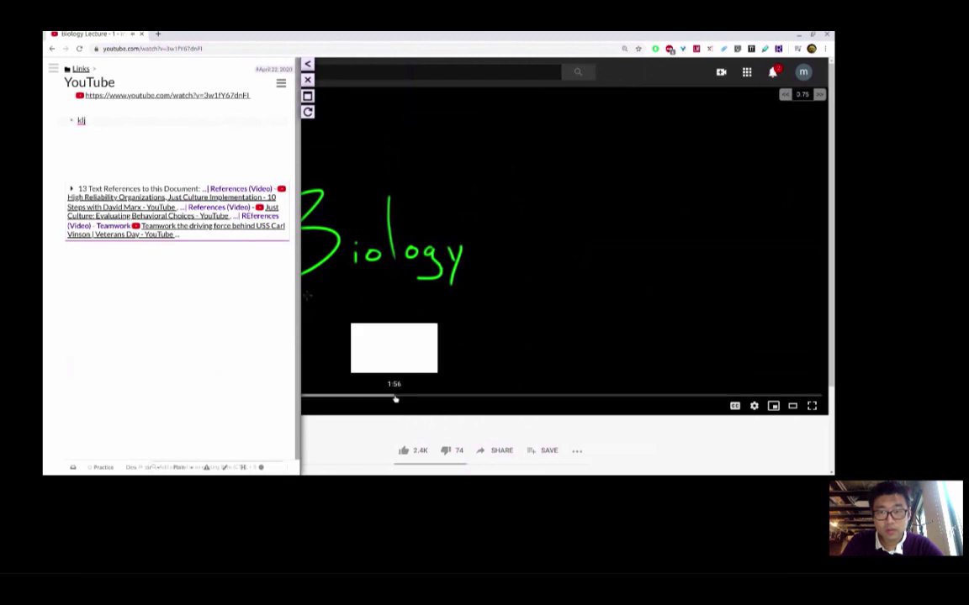
left_click(393, 396)
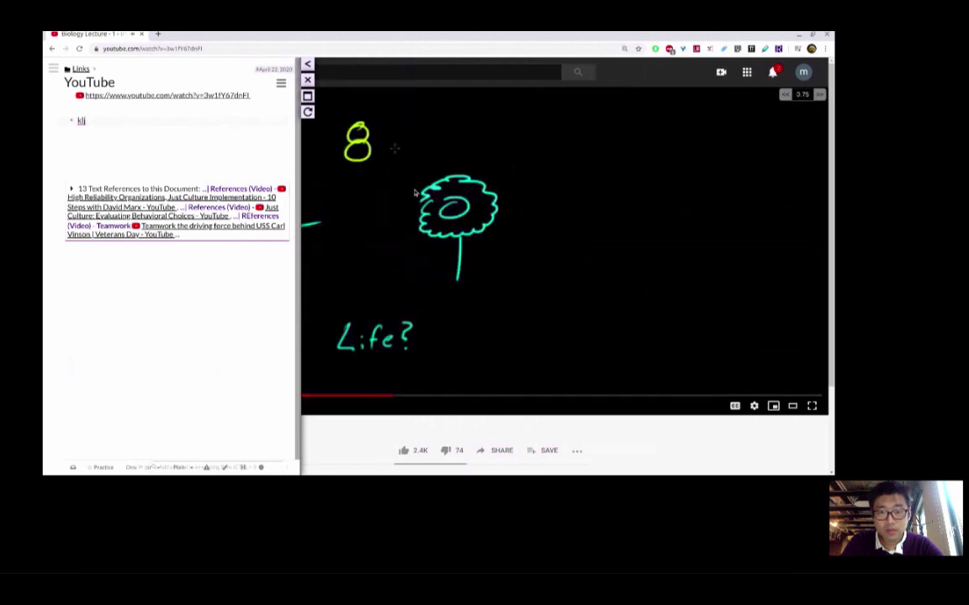
key("space")
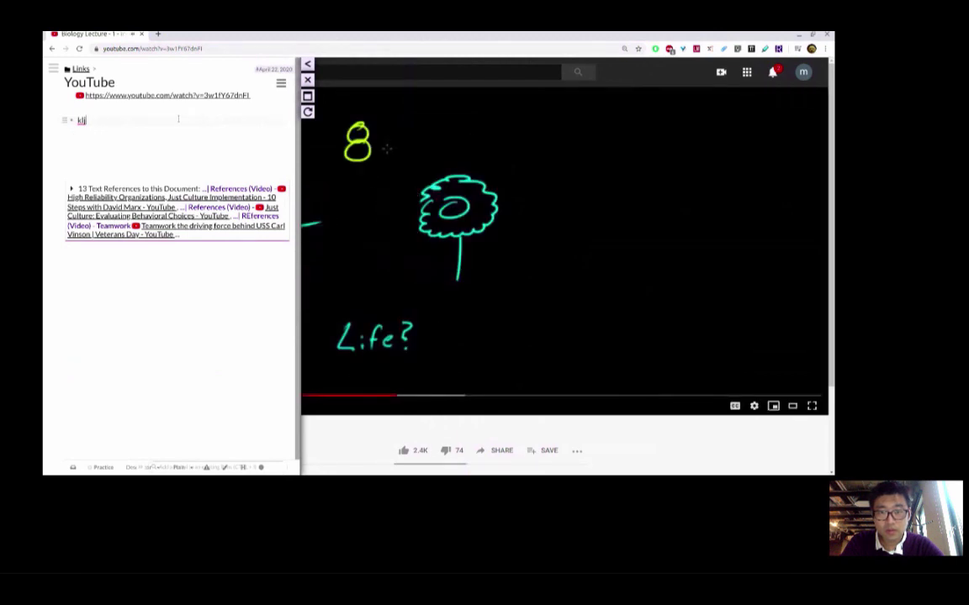
Add the flashcard "SDFLKJ: SDF" as a child of the "klj" Rem
key("Return")
key("Tab")
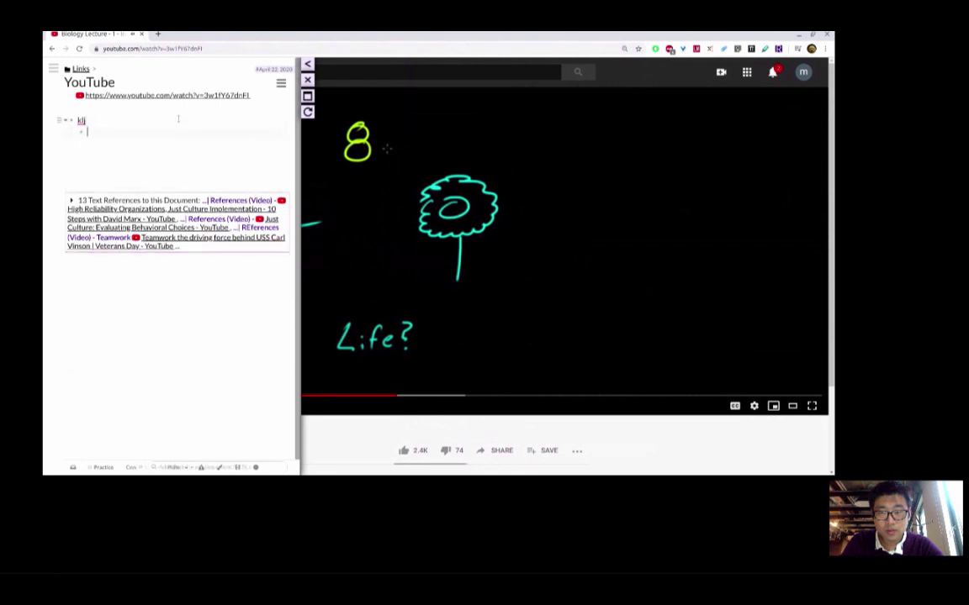
type("SDFLKJ; SDF")
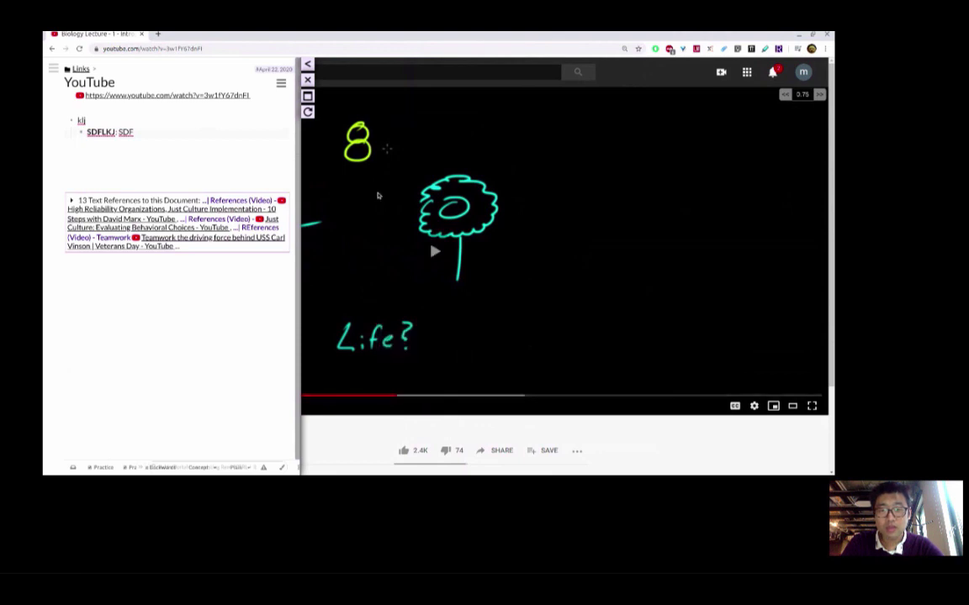
Narrow and close the RemNote sidebar on the video page, and reopen it with the RemNote Clipper extension
left_click_drag(300, 93, 288, 93)
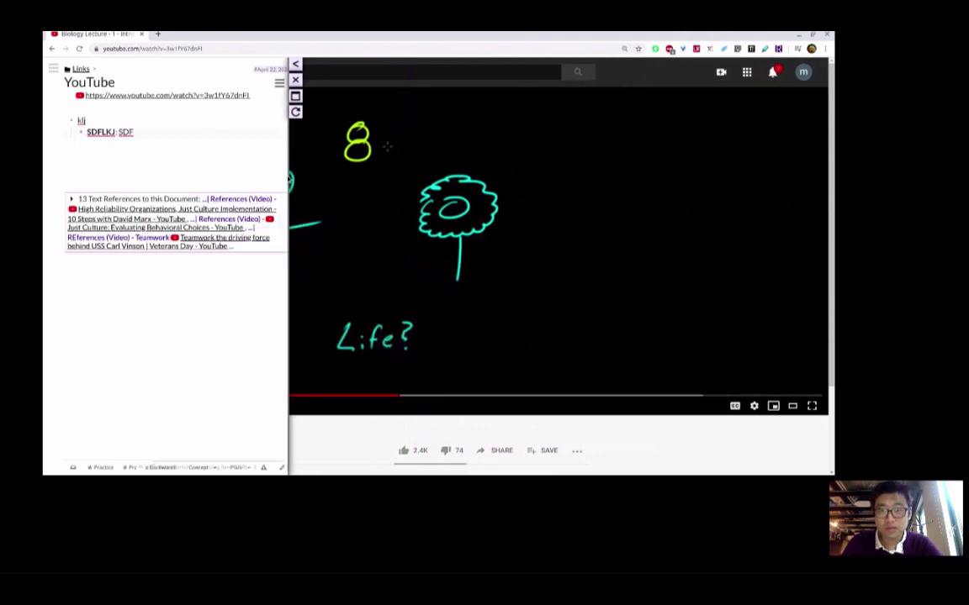
left_click(295, 80)
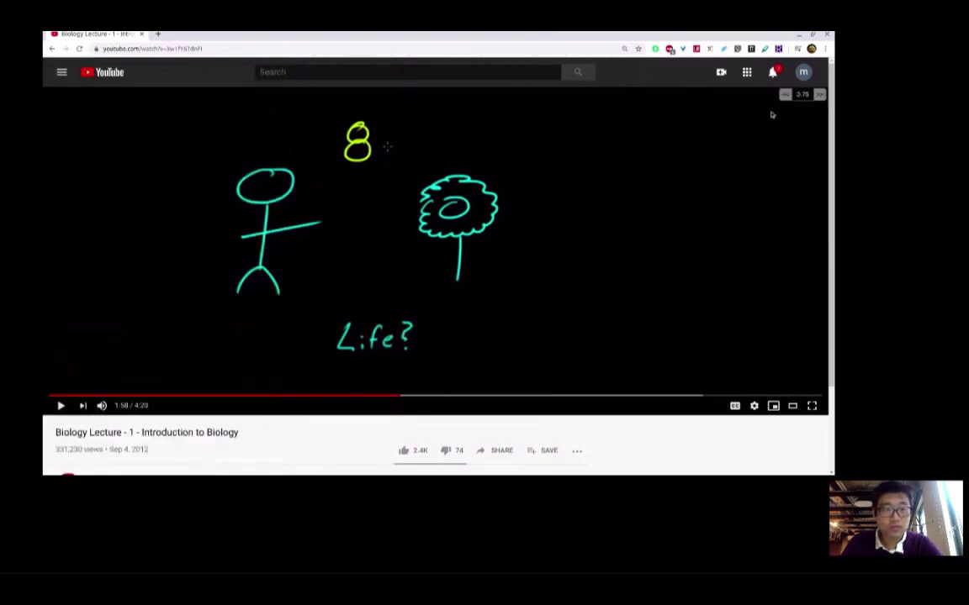
left_click(779, 48)
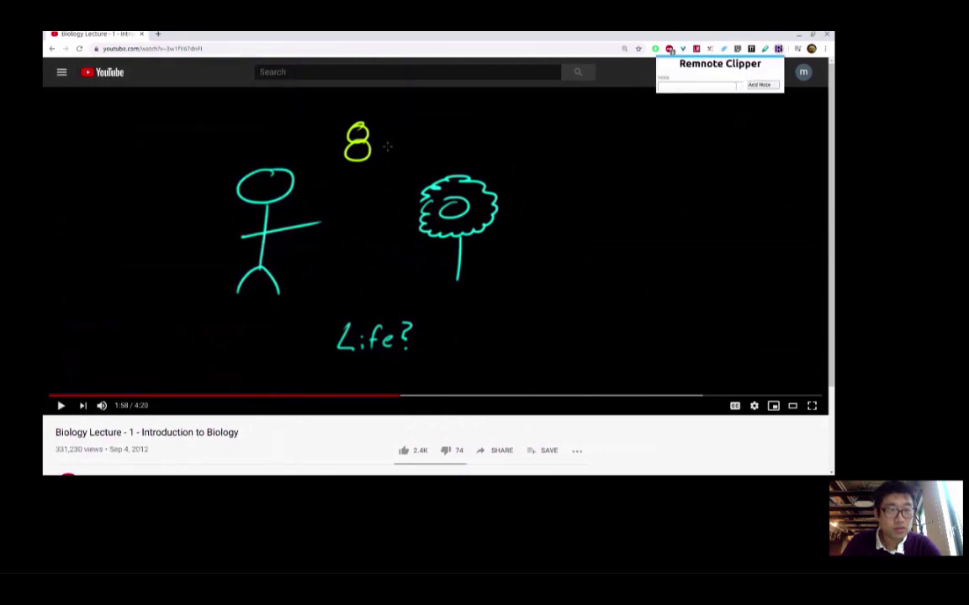
left_click(677, 101)
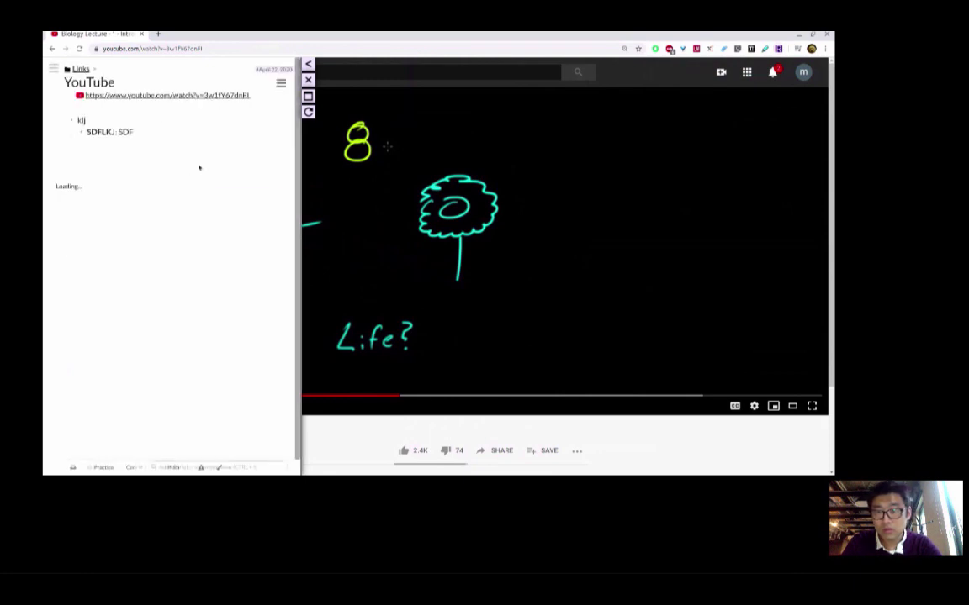
Add two top-level Rem, "DSF" and "SDF", below the "SDFLKJ: SDF" flashcard
left_click(149, 131)
key("Return")
type("DSF")
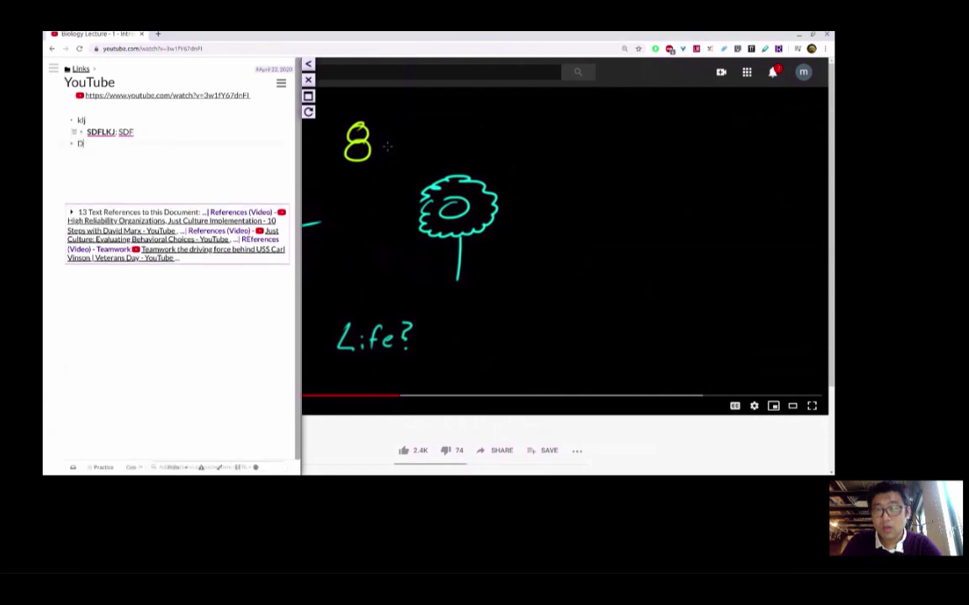
key("Return")
type("SDF")
key("Return")
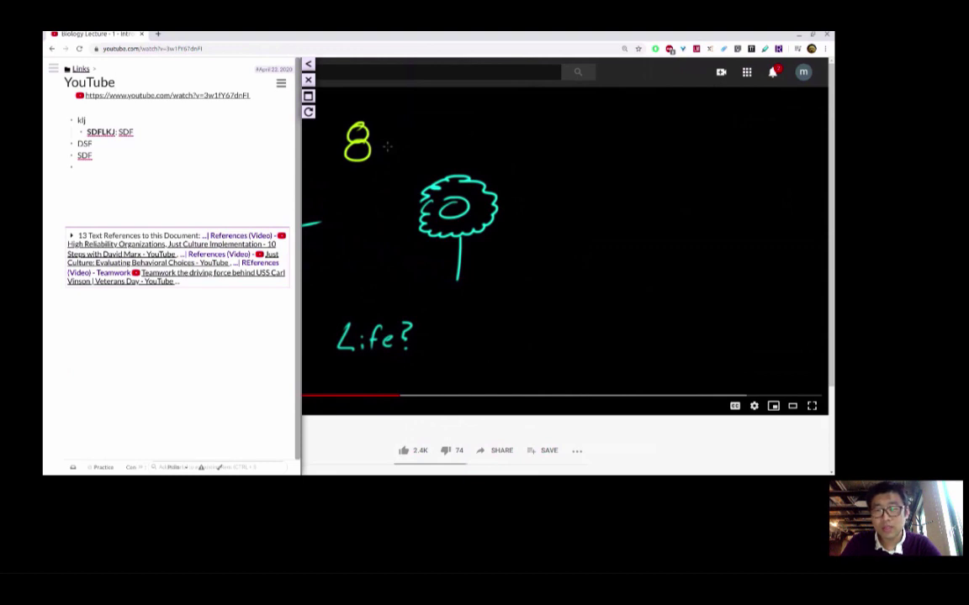
Try appending "SDFJLKSDJF k" to the YouTube document's title and undo the change
type("SDFJLKSDJF k")
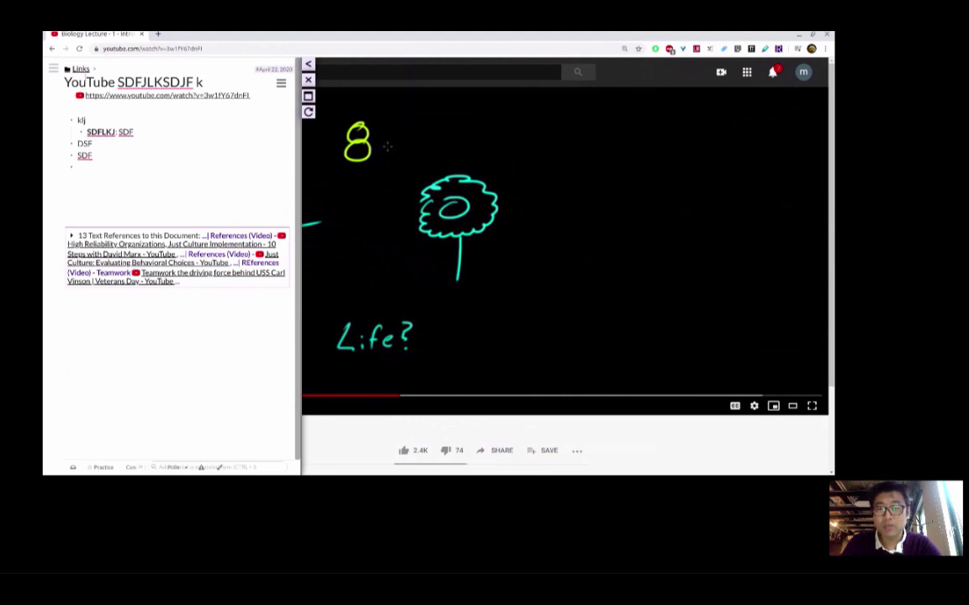
left_click(53, 70)
left_click(53, 72)
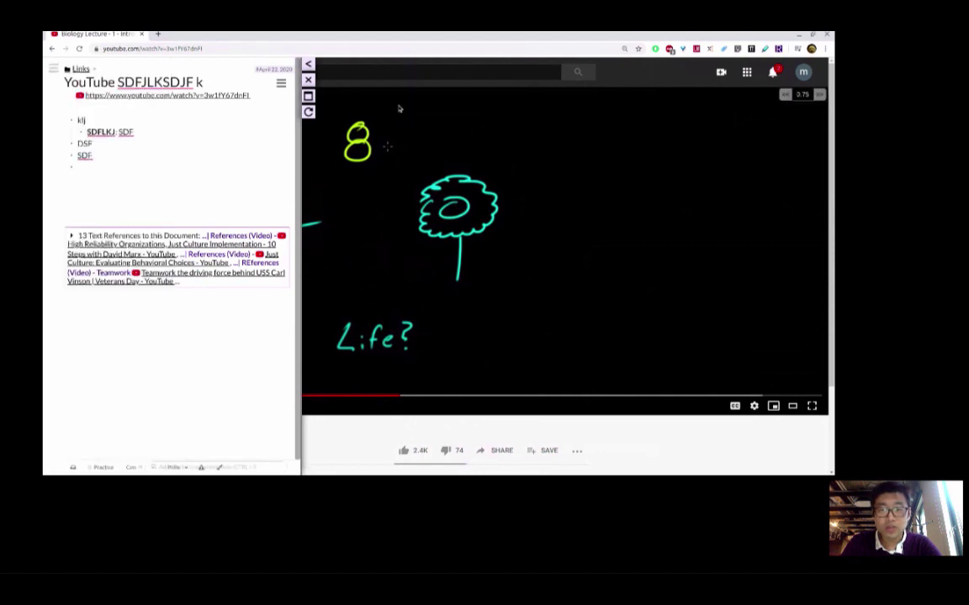
key("ctrl+z")
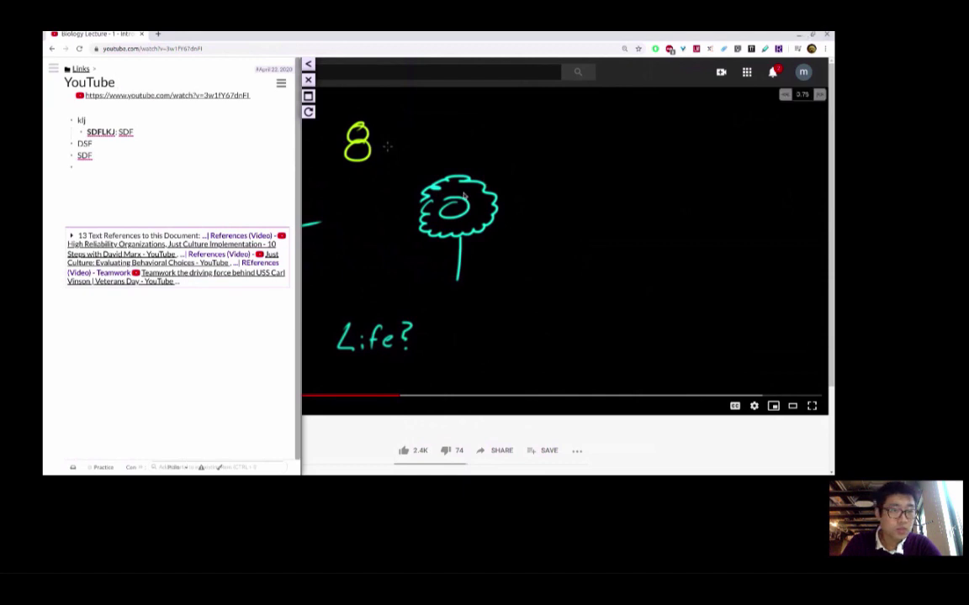
Open the Links folder that holds the YouTube document and move that document into Biology
left_click(81, 70)
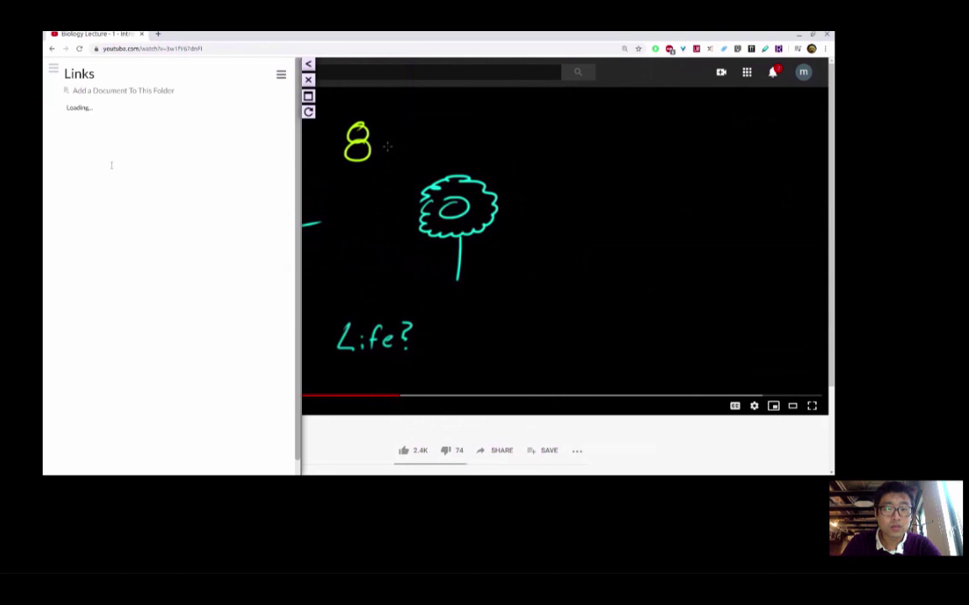
left_click(53, 68)
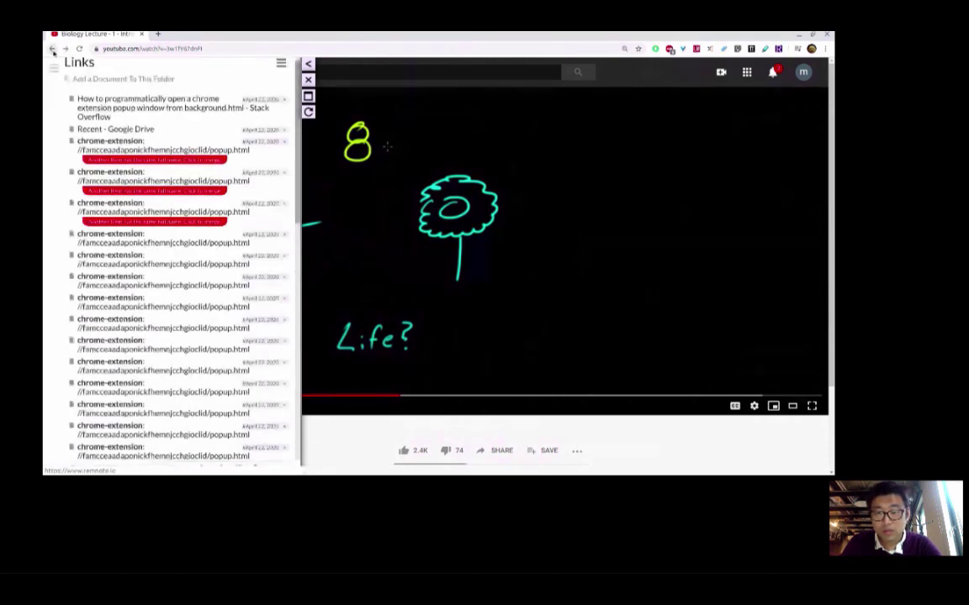
mouse_move(53, 67)
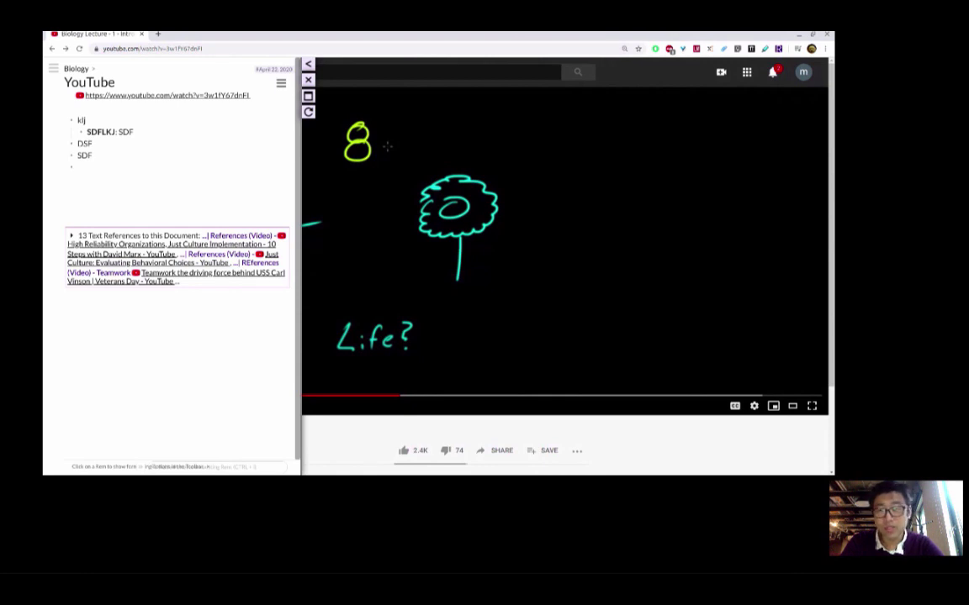
Insert a reference to a new Rem "Nucleic Acid" in the last "SDF" Rem and return to the Lecture 1 - Biochemistry document
key("BackSpace")
type("[[")
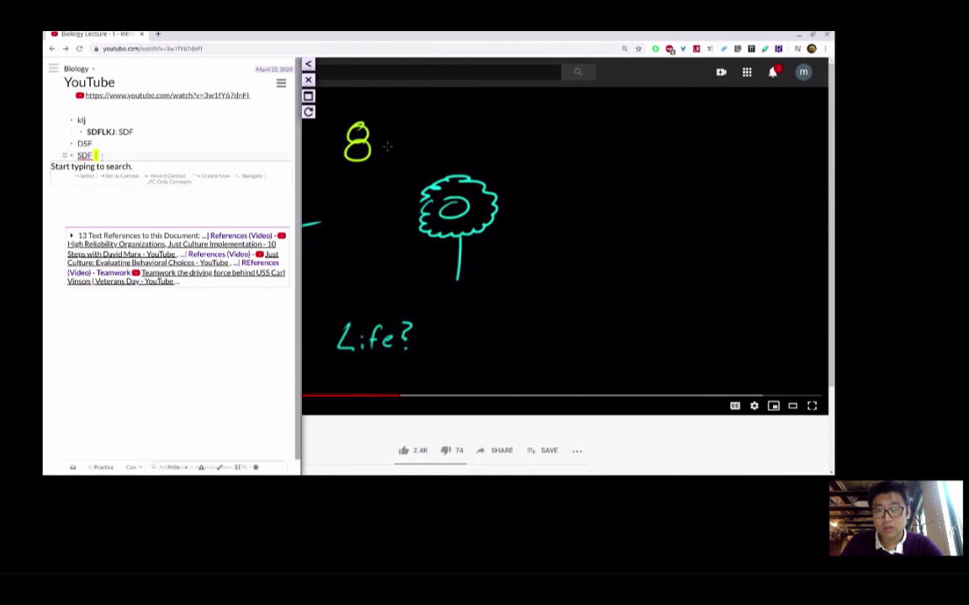
type("sdf")
key("BackSpace")
key("BackSpace")
key("BackSpace")
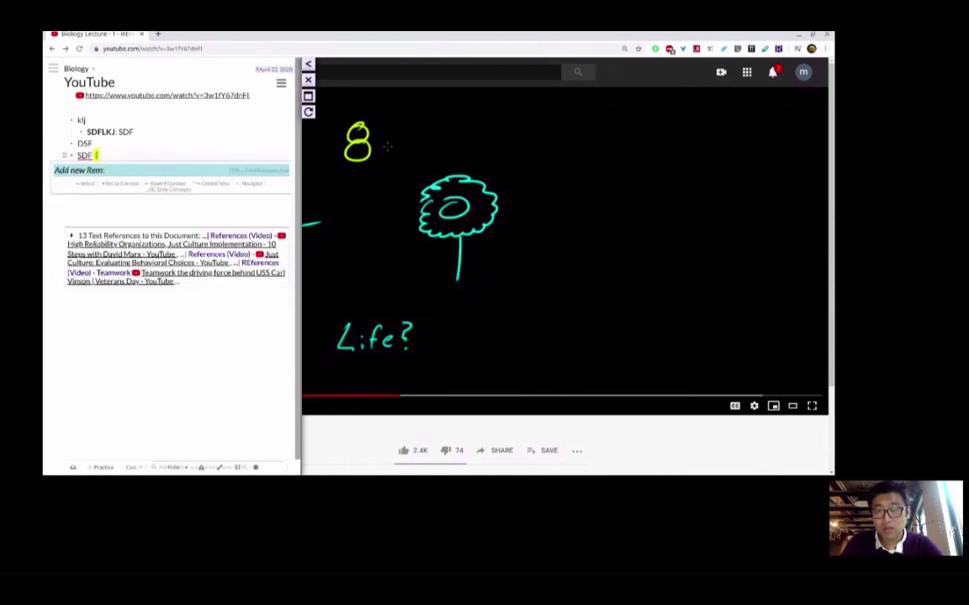
type("Nuc")
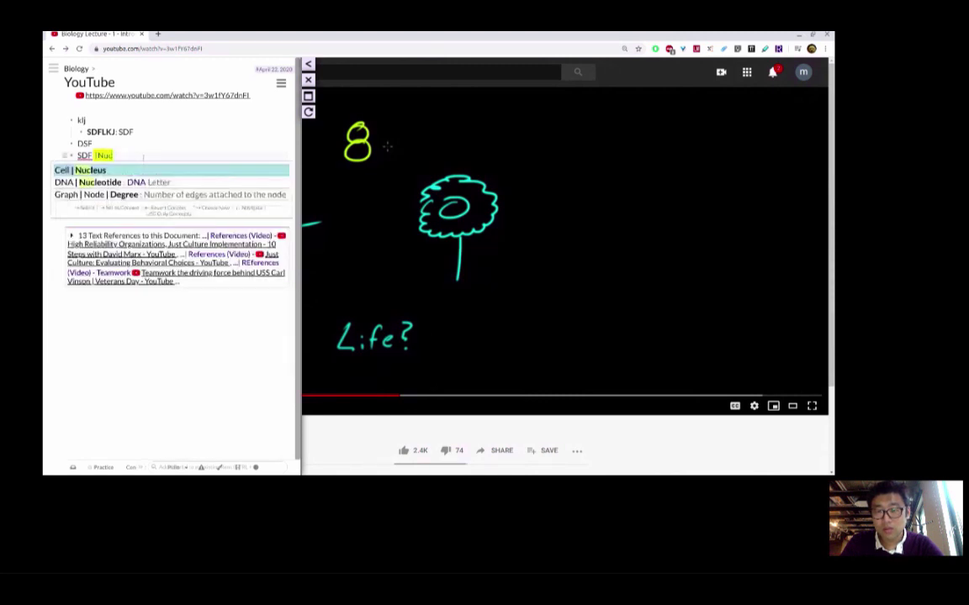
type("leic Acid")
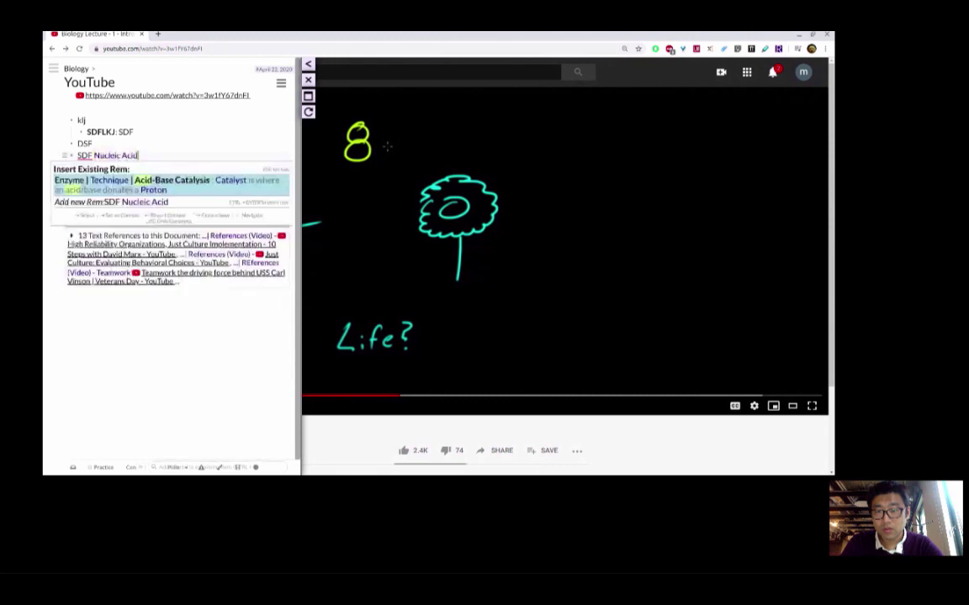
key("ctrl+Return")
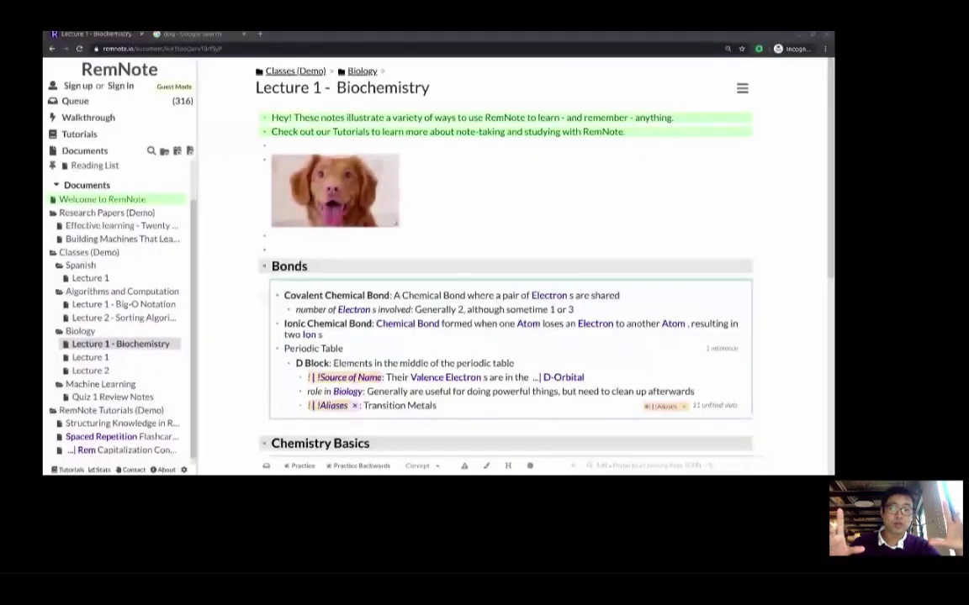
left_click(452, 203)
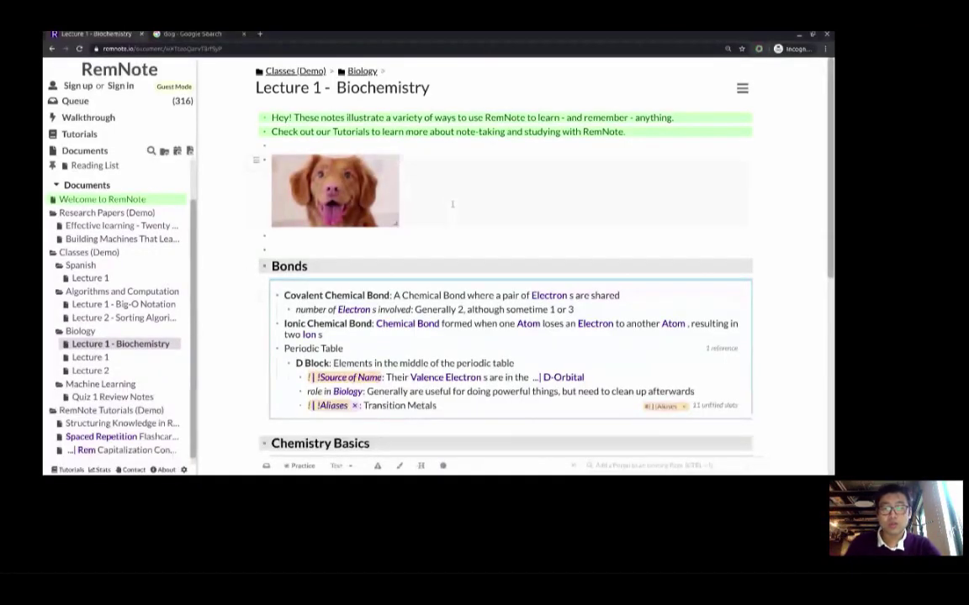
Delete an empty Rem below the dog image in Lecture 1 - Biochemistry and create a new blank document
key("Delete")
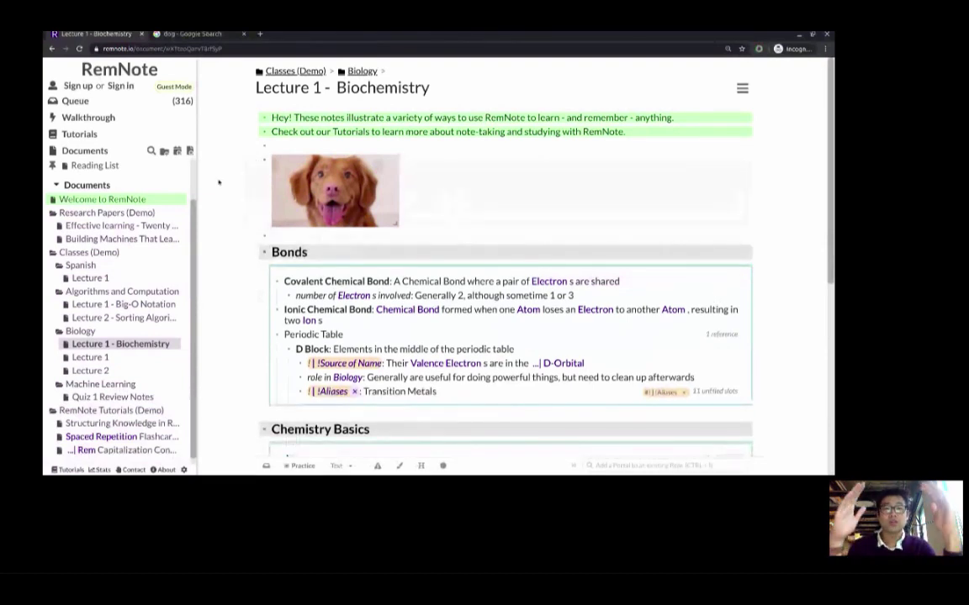
left_click(190, 151)
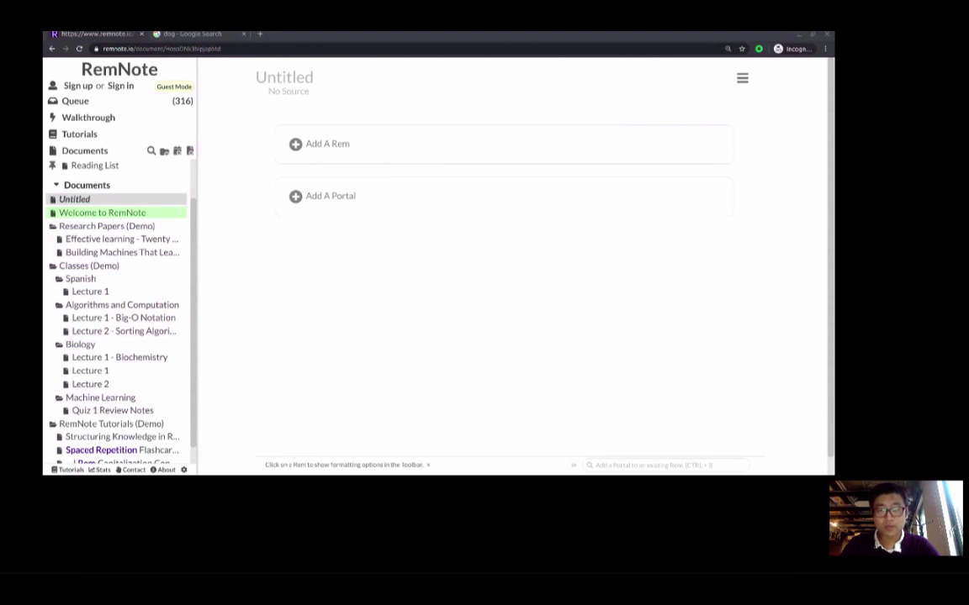
Create a document with today's date and fill it with three to-do items: "KLJDSF", "LIJSDF" and "DSFLKj"
left_click(176, 152)
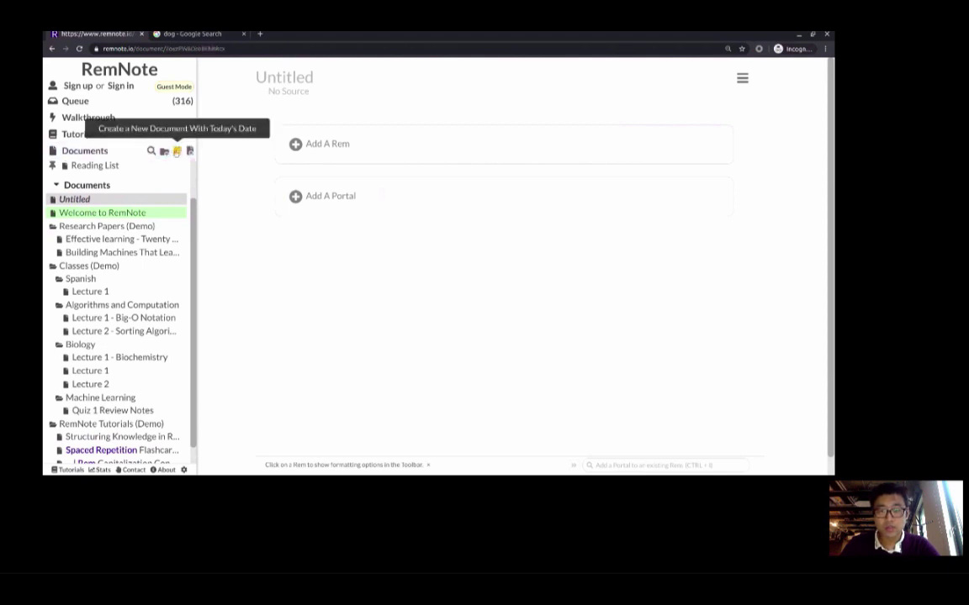
left_click(296, 154)
type("/")
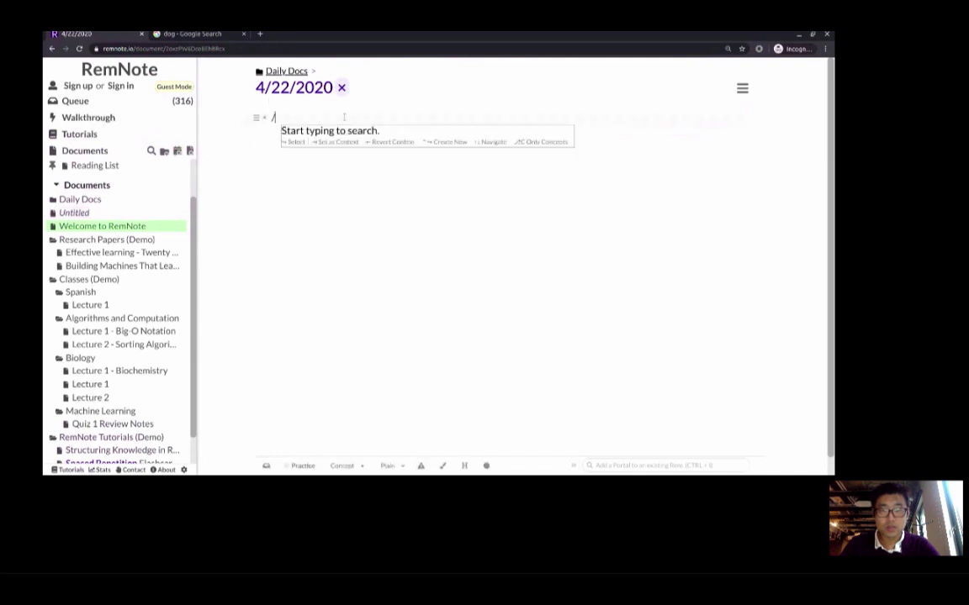
type("todo")
key("Return")
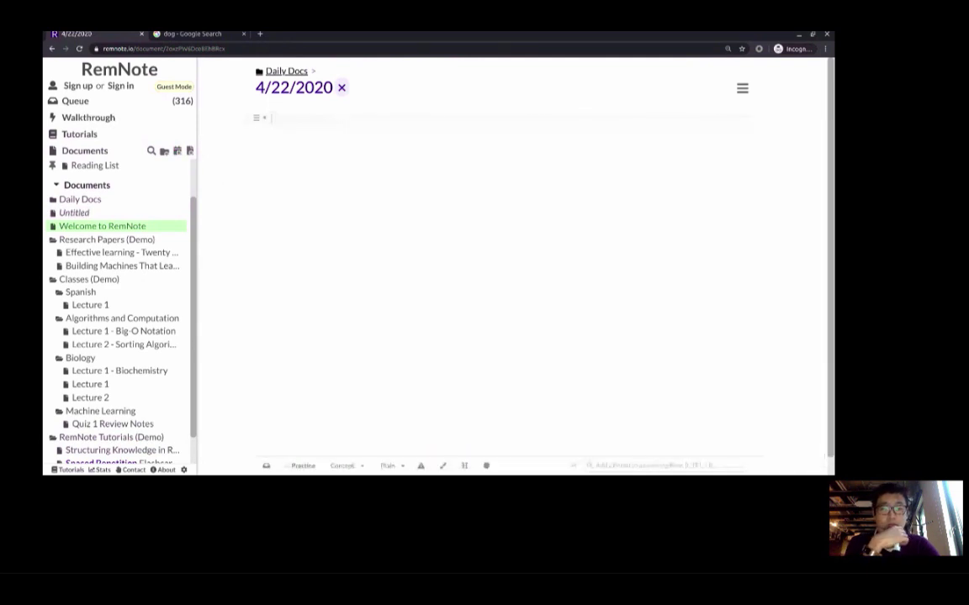
type("KLJDSF")
key("Return")
type("LIJSDF")
key("Return")
type("DSFLKJ")
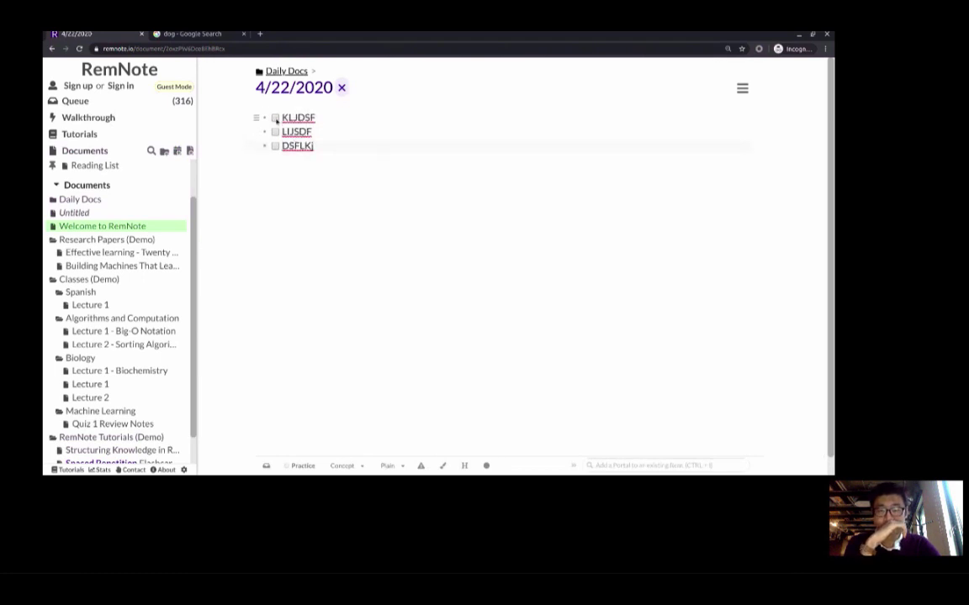
Tag the "KLJDSF" to-do with a new Rem named "Urgent"
left_click(324, 122)
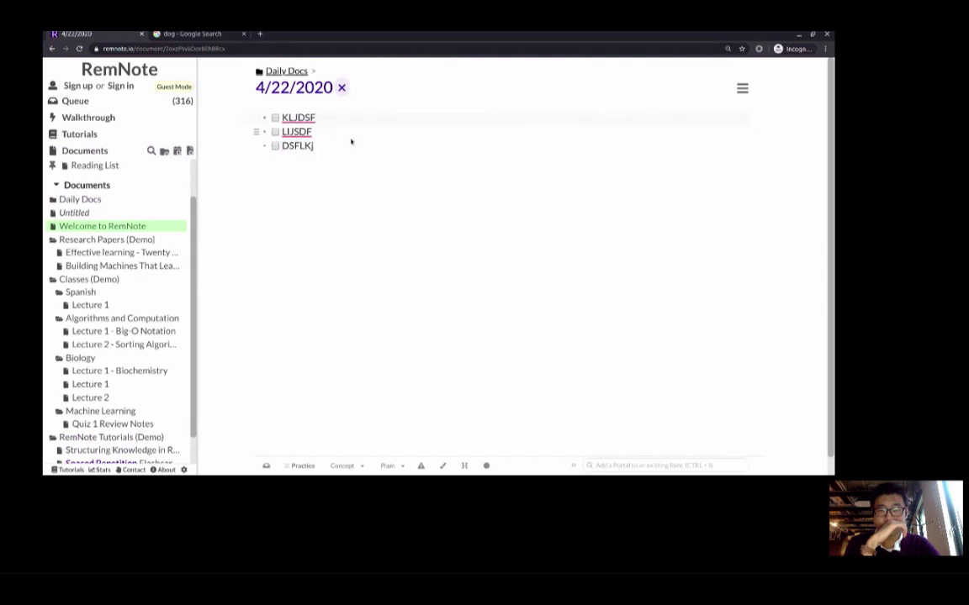
type("#U")
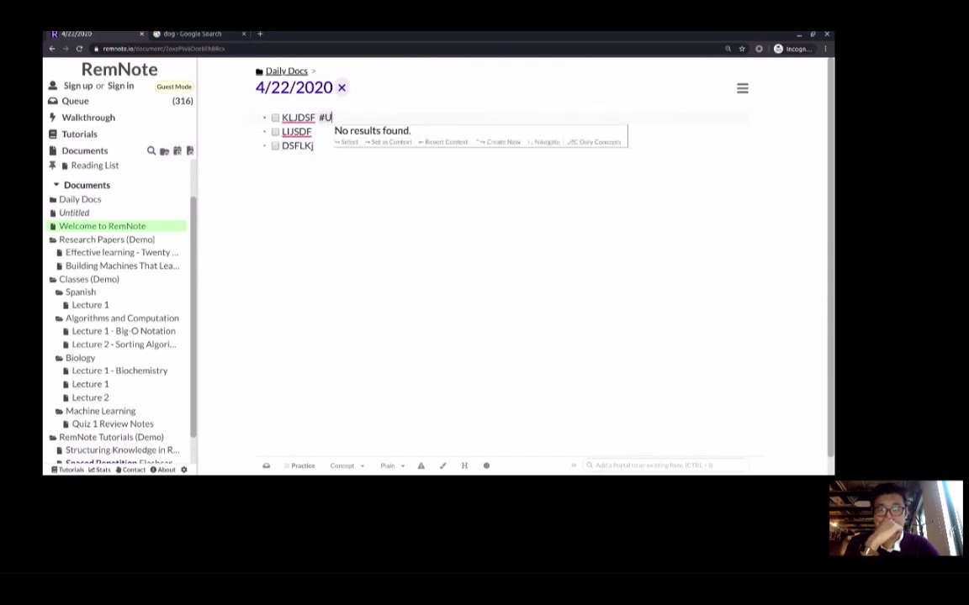
type("rgent")
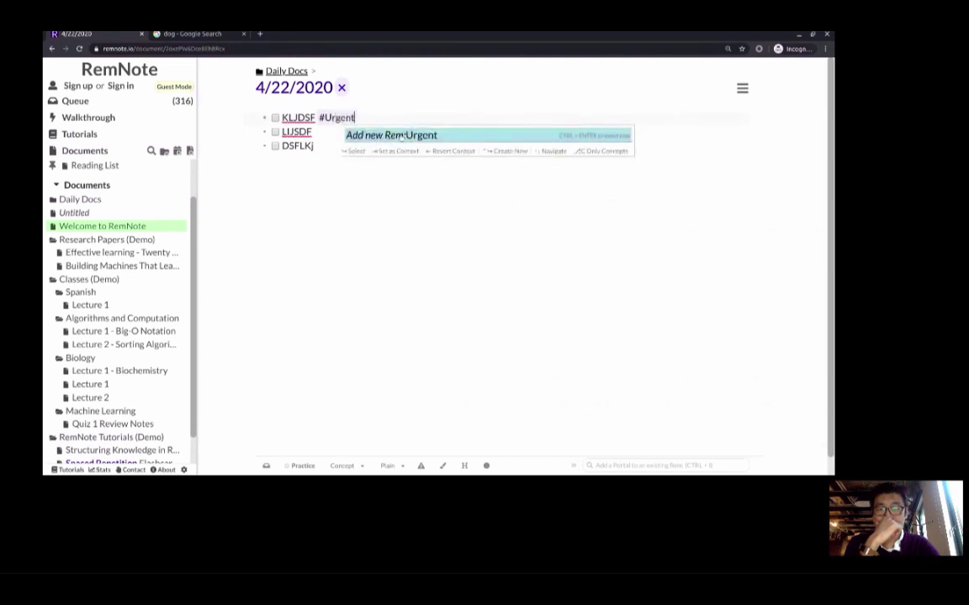
key("Return")
left_click(366, 118)
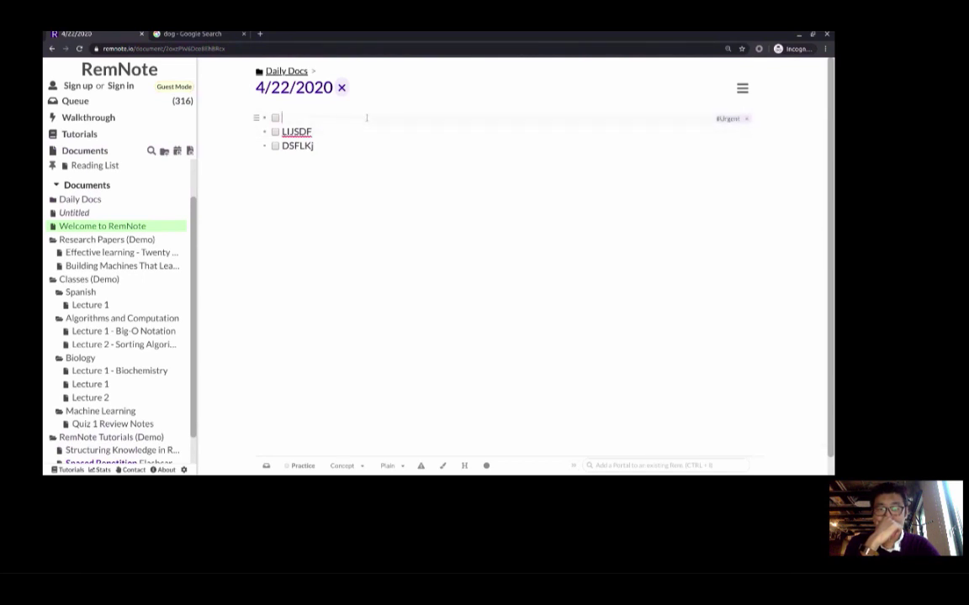
Highlight the Urgent tag's Rem in pink and enter "SDFSDF" as the first to-do's text
left_click(727, 119)
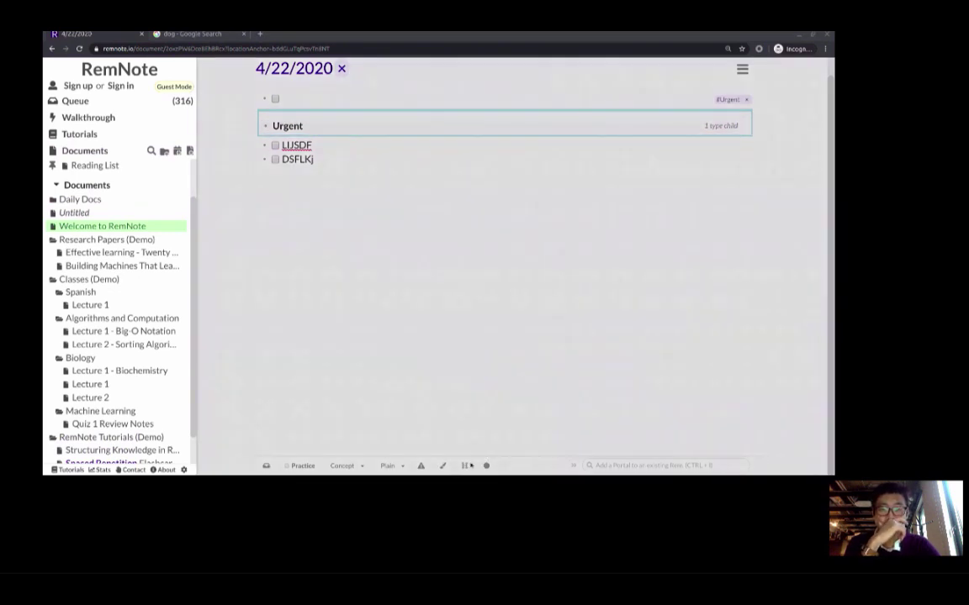
mouse_move(442, 465)
left_click(390, 428)
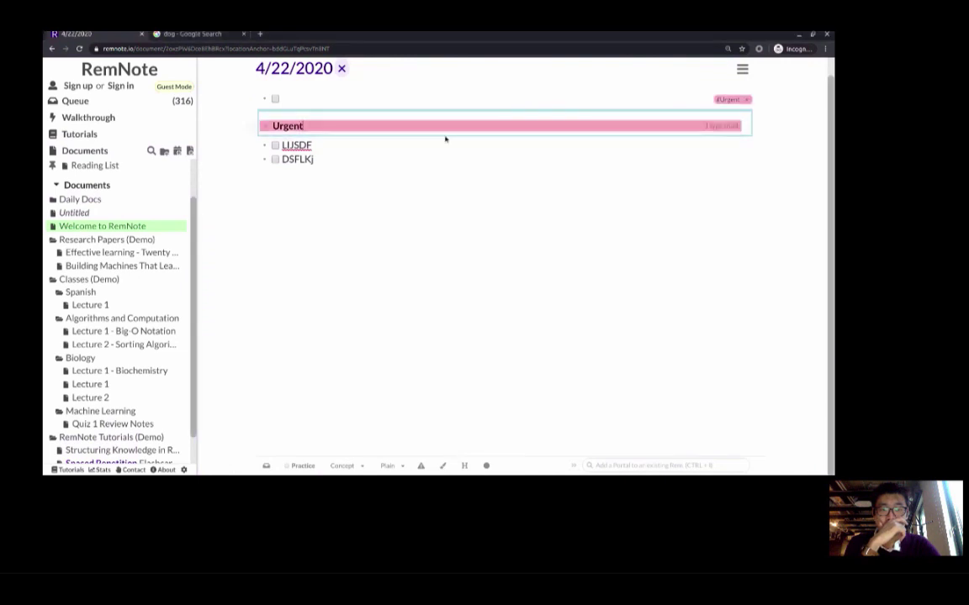
key("Escape")
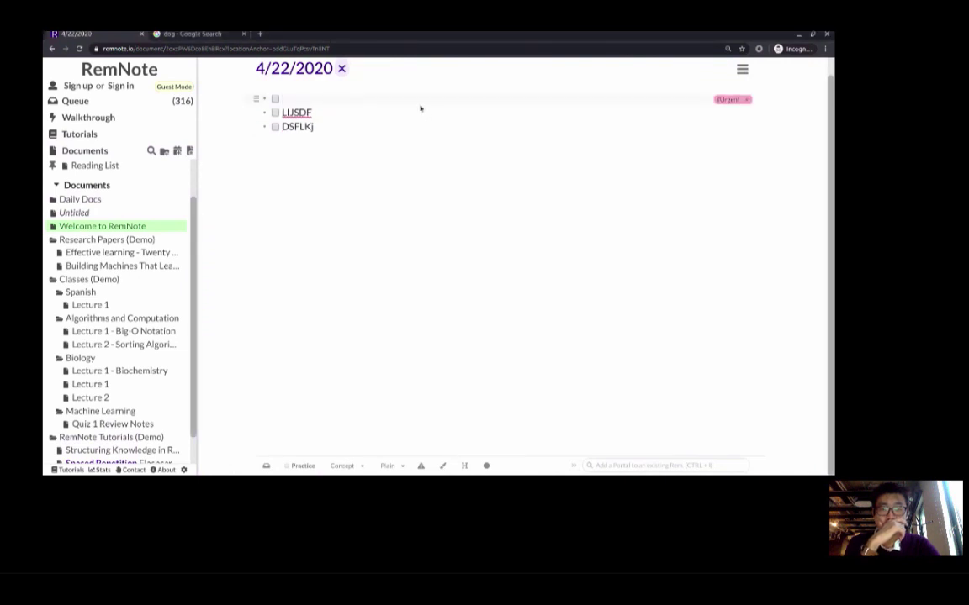
type("SDFSDF")
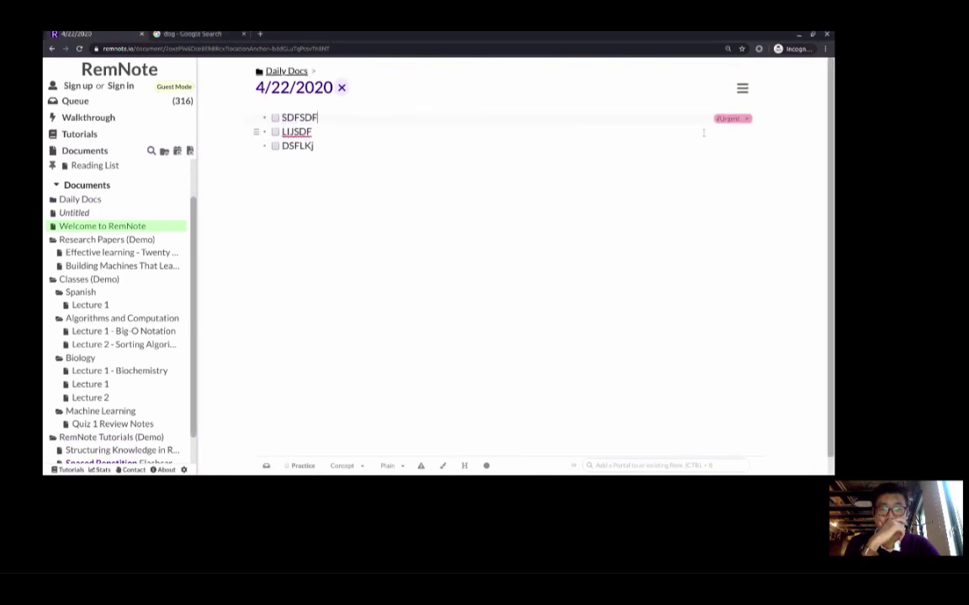
Tag the "LIJSDF" to-do with Urgent, view the Urgent Rem's tagged items, and return to the dated document
left_click(703, 132)
type("#urgne")
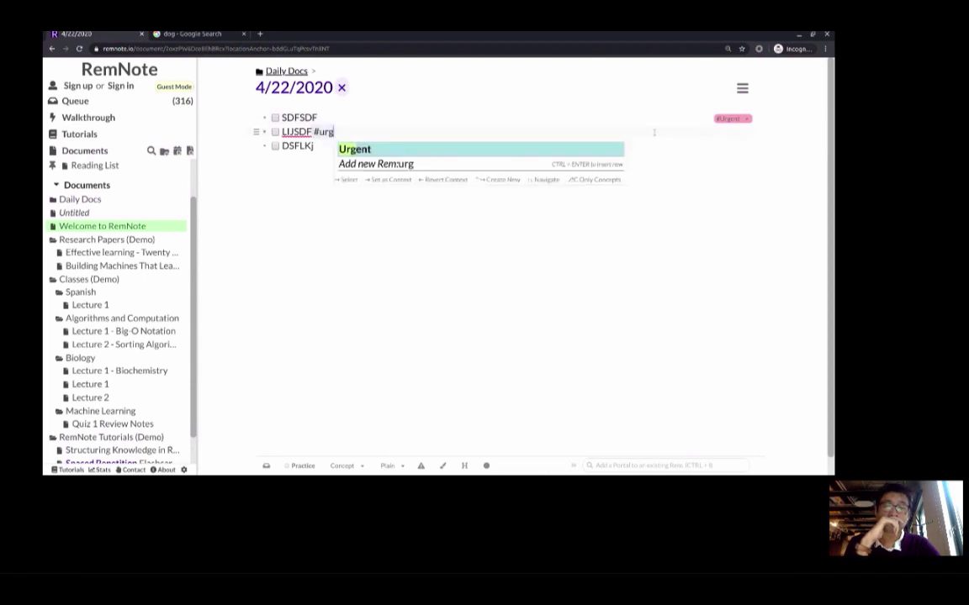
key("BackSpace")
key("BackSpace")
key("Return")
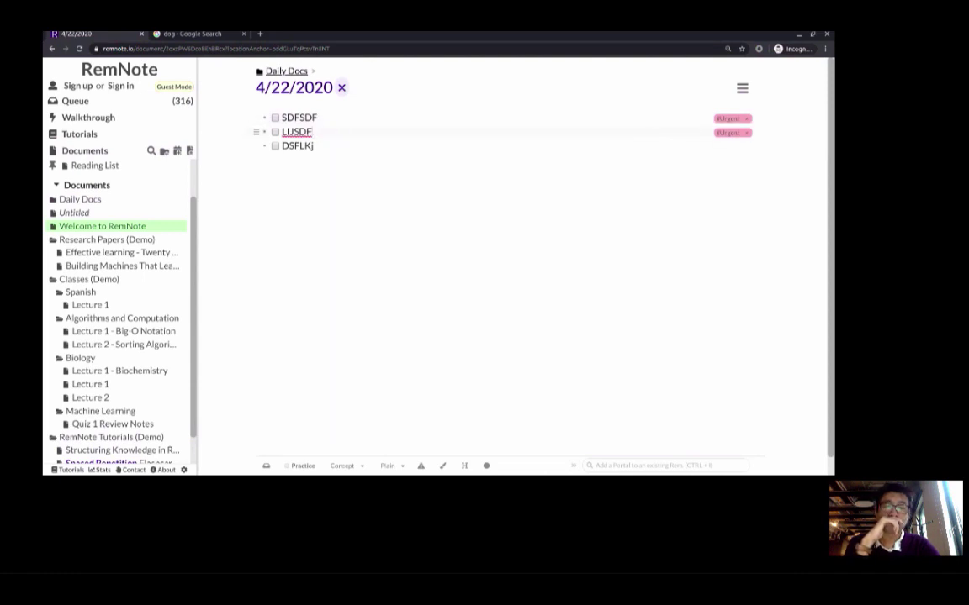
left_click(729, 120)
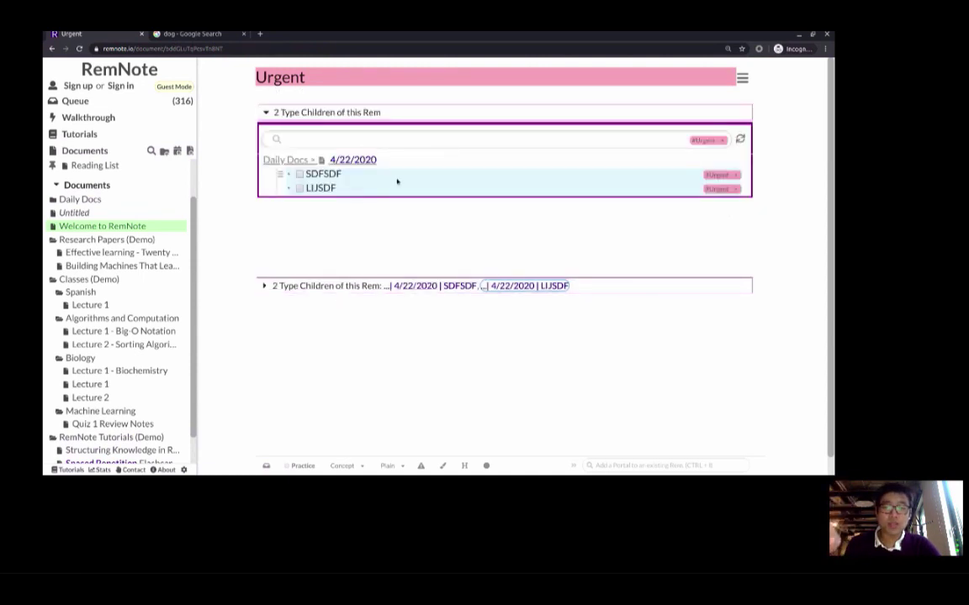
key("alt+Left")
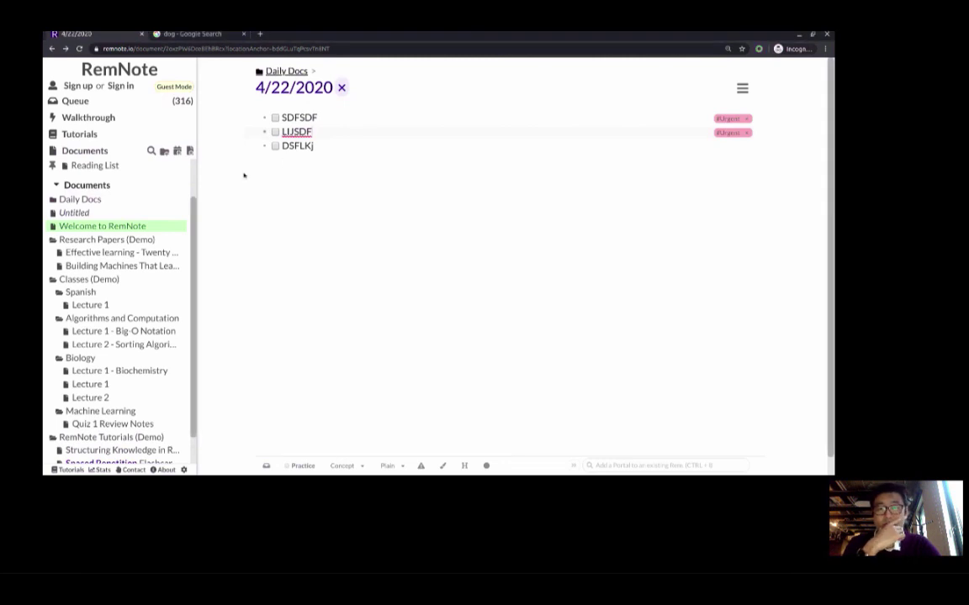
Add the tags "Videos" and "Test" to the first to-do
mouse_move(147, 164)
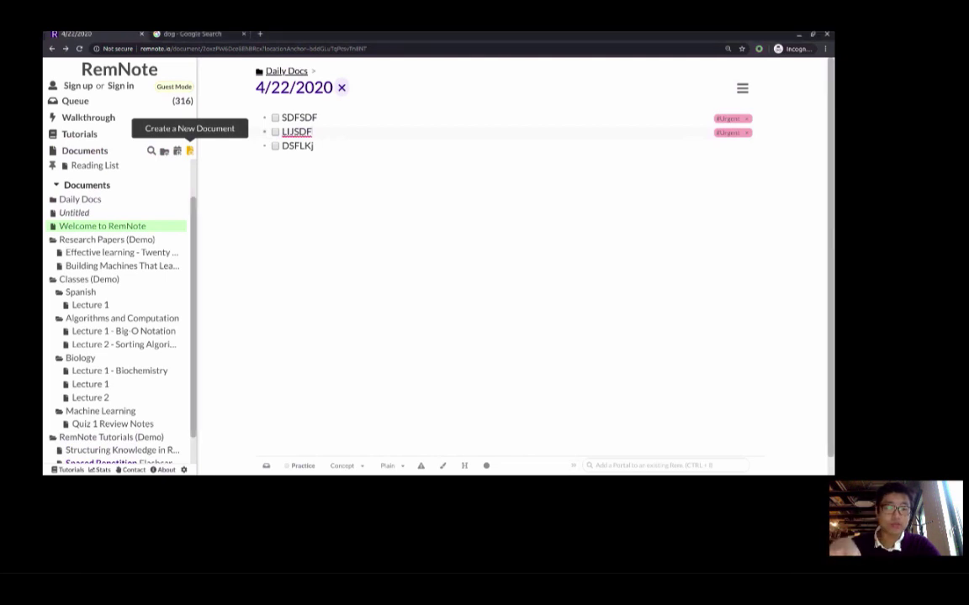
left_click(410, 115)
type("#")
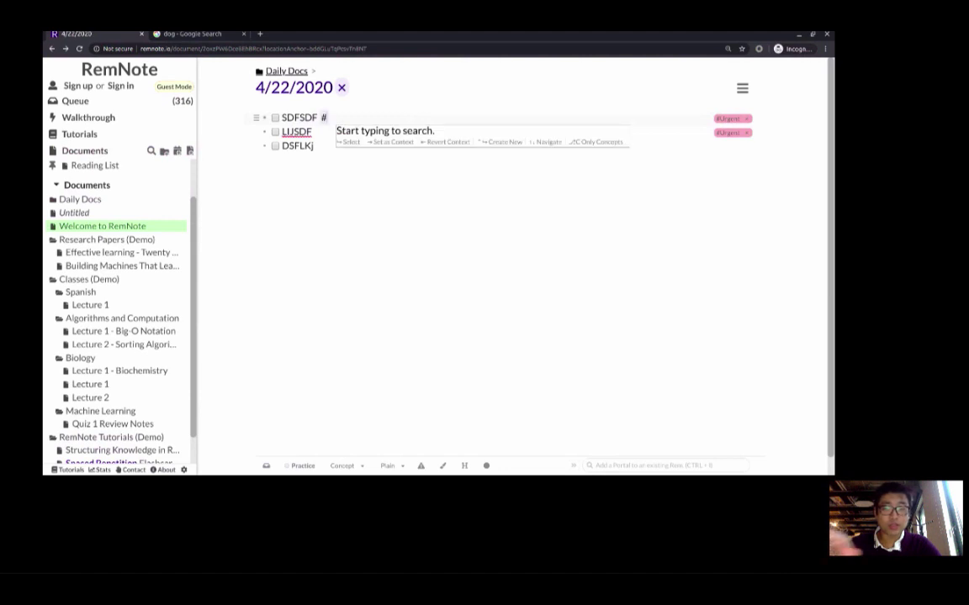
left_click(764, 535)
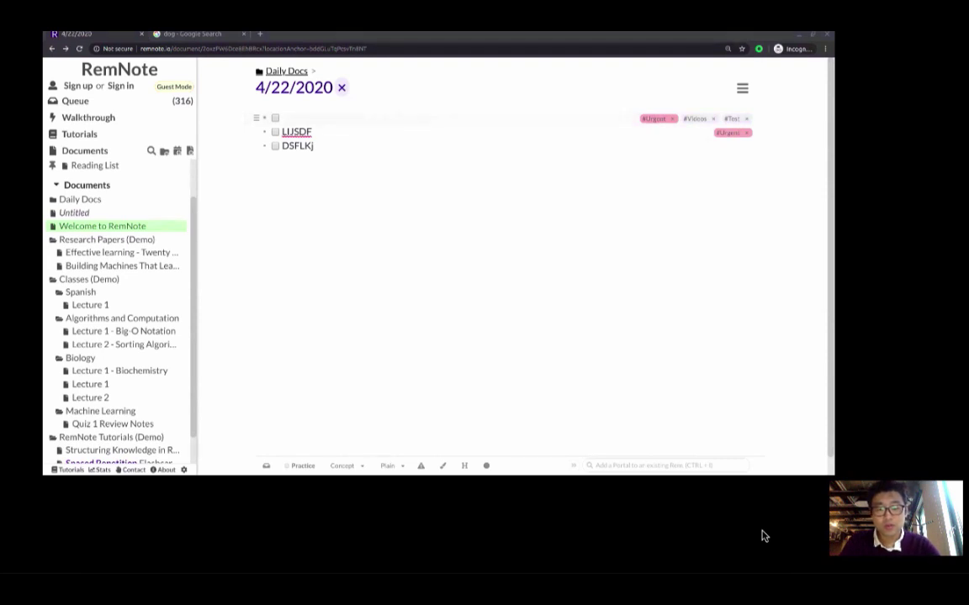
left_click(412, 119)
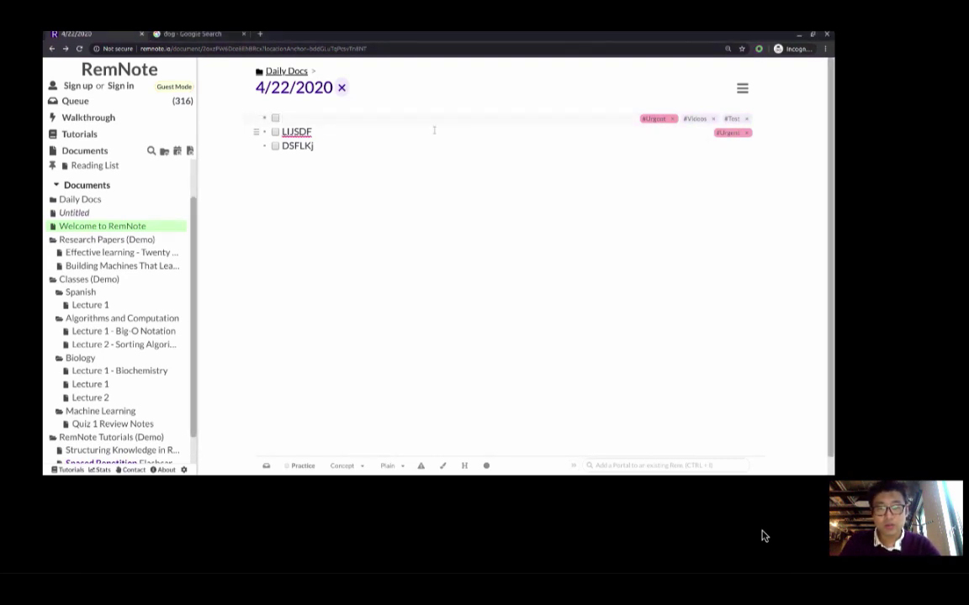
Add a to-do "JKLS" below "DSFLKj" and tag it with "Daily"
left_click(372, 147)
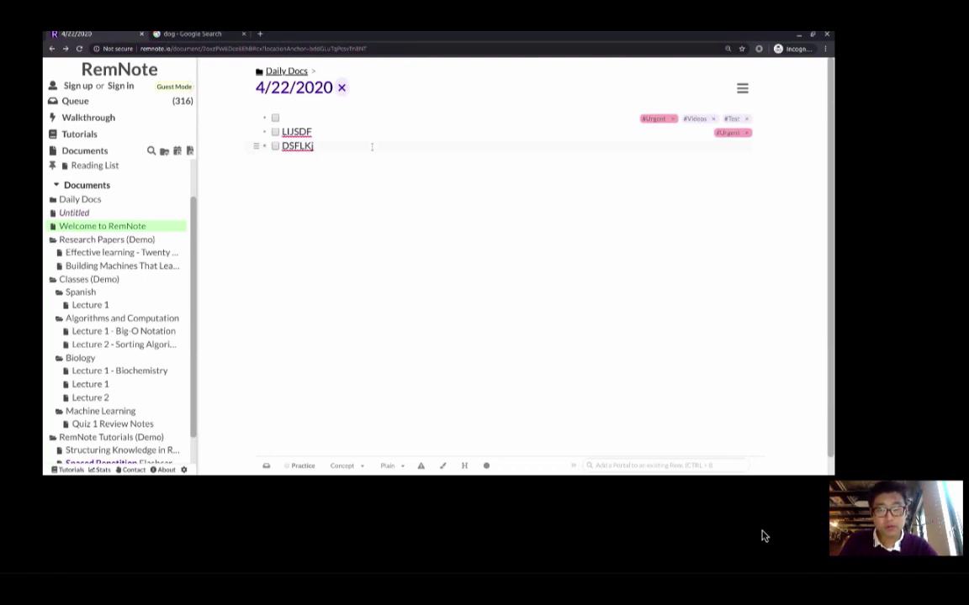
key("Return")
type("JKLS")
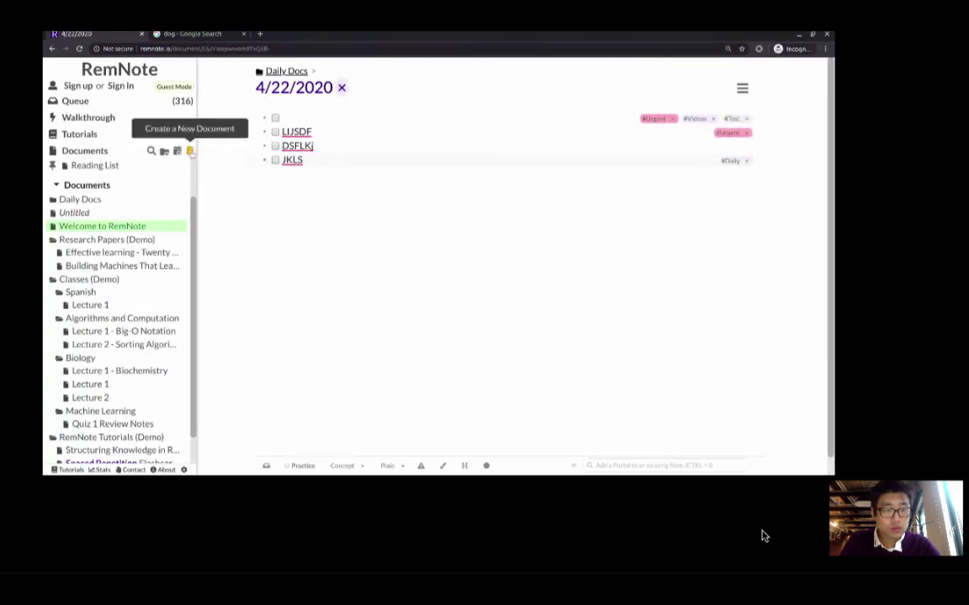
Create another blank document and look up "Daily" to insert it there as a portal
left_click(190, 150)
key("ctrl+0")
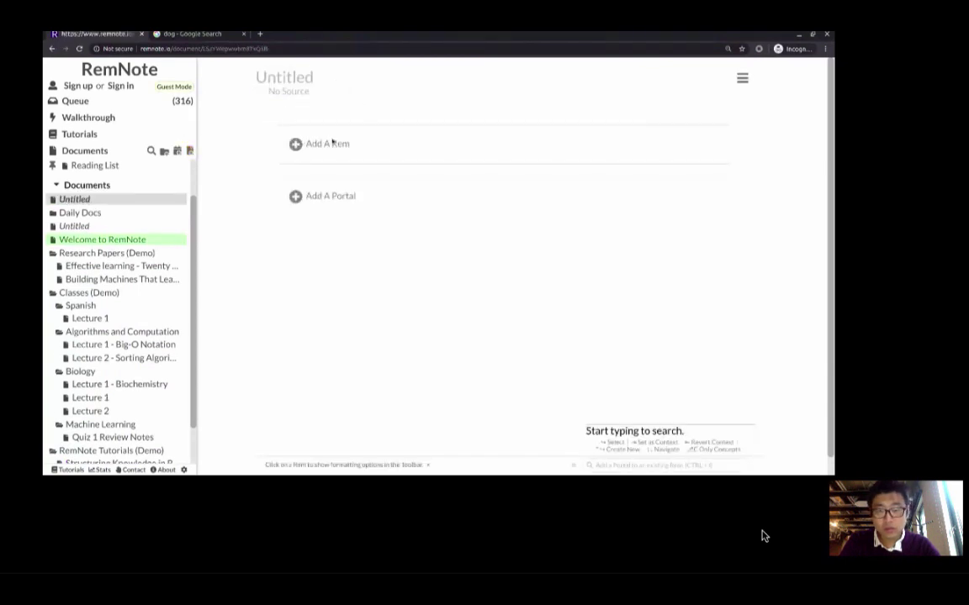
left_click(670, 388)
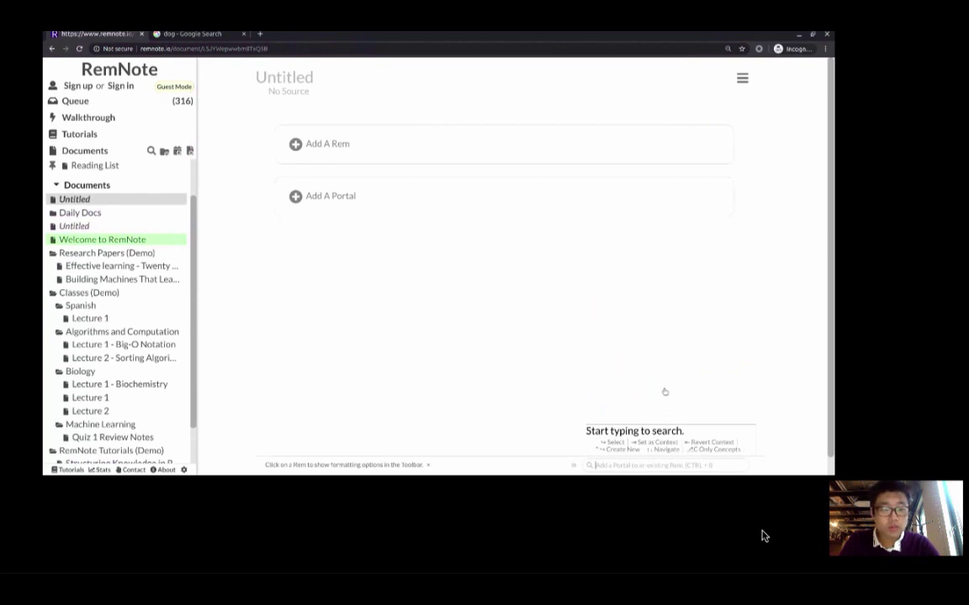
type("Daily")
key("Return")
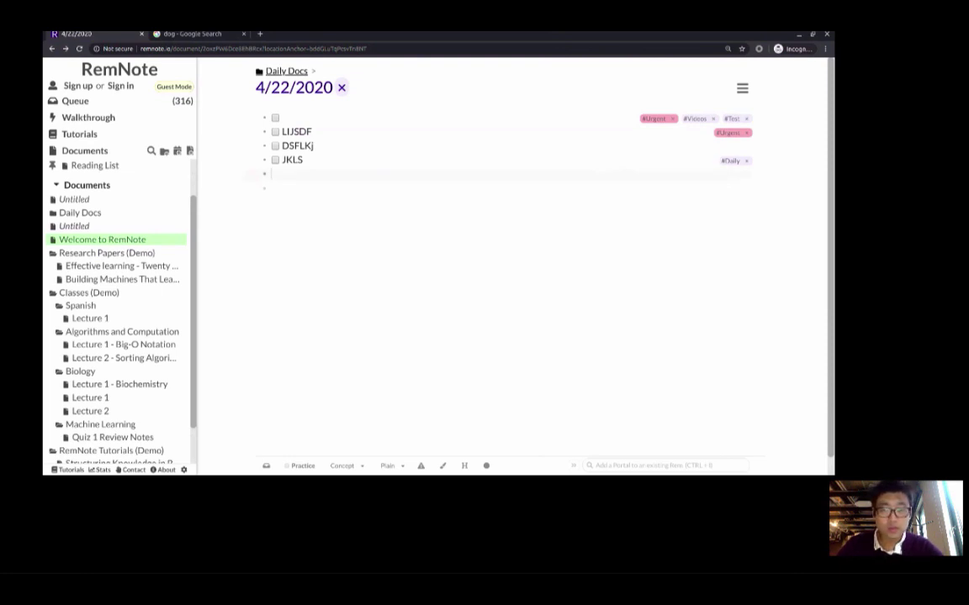
Enter a plain Rem "SLDFKJ" below the "JKLS" to-do and open the account sign-in form
type("SLDFKJ")
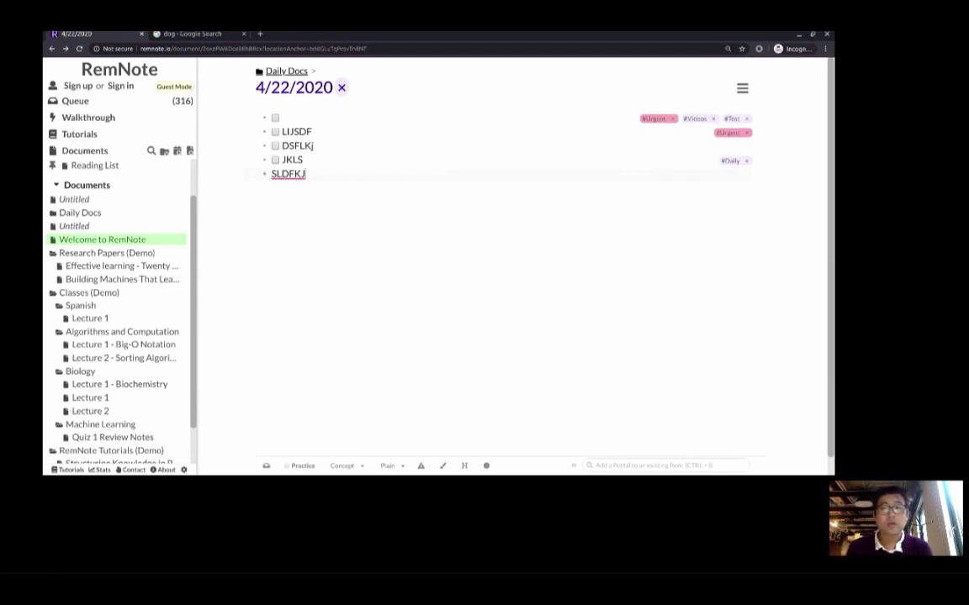
left_click(120, 86)
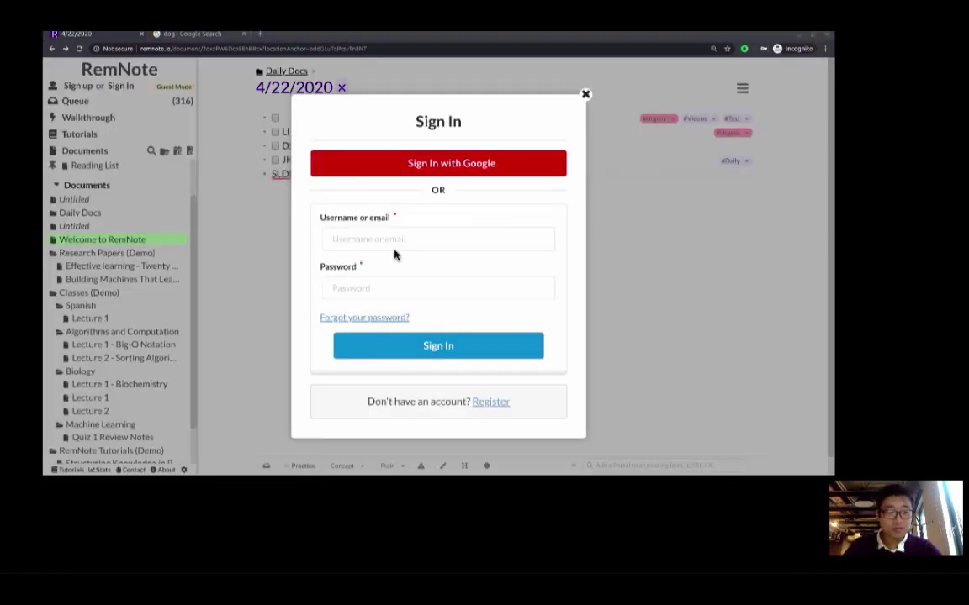